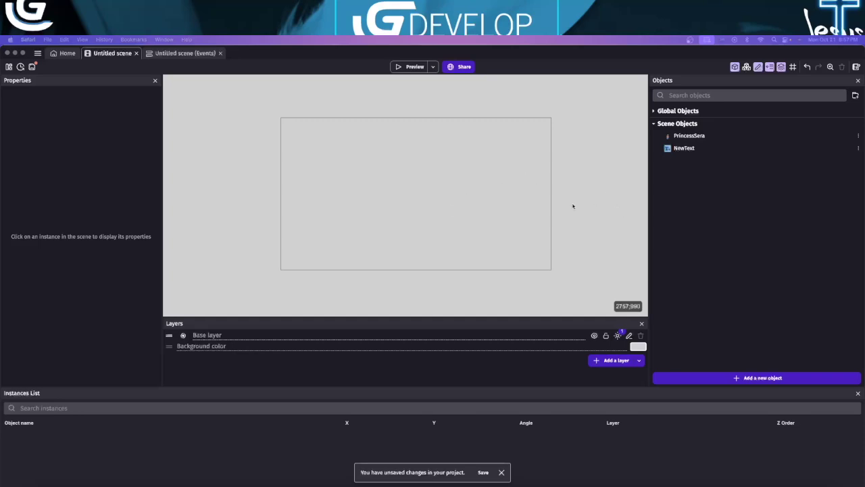
Preview the PrincessSera object's Idle animation, then close its settings
{"action": "double_click", "coordinate": [690, 136]}
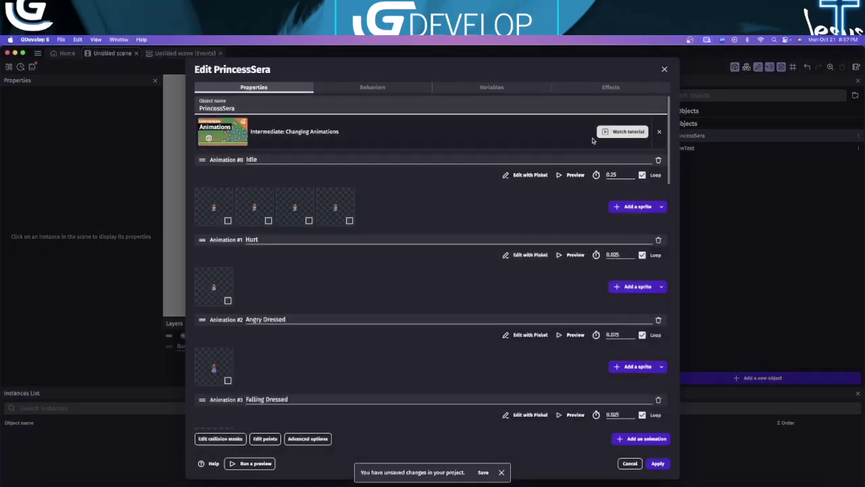
{"action": "left_click", "coordinate": [572, 175]}
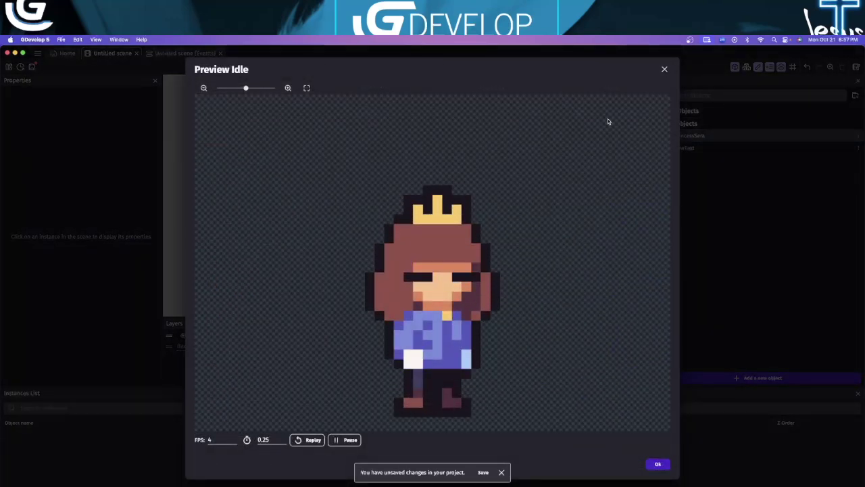
{"action": "left_click", "coordinate": [665, 69]}
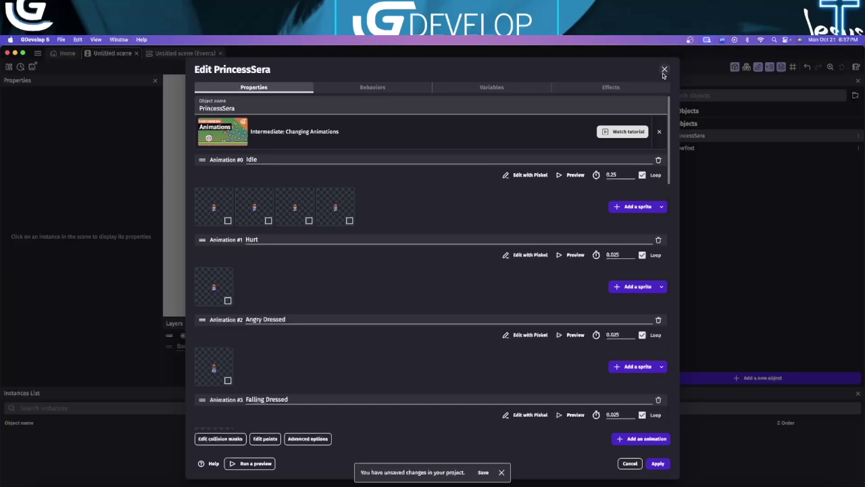
{"action": "left_click", "coordinate": [664, 70]}
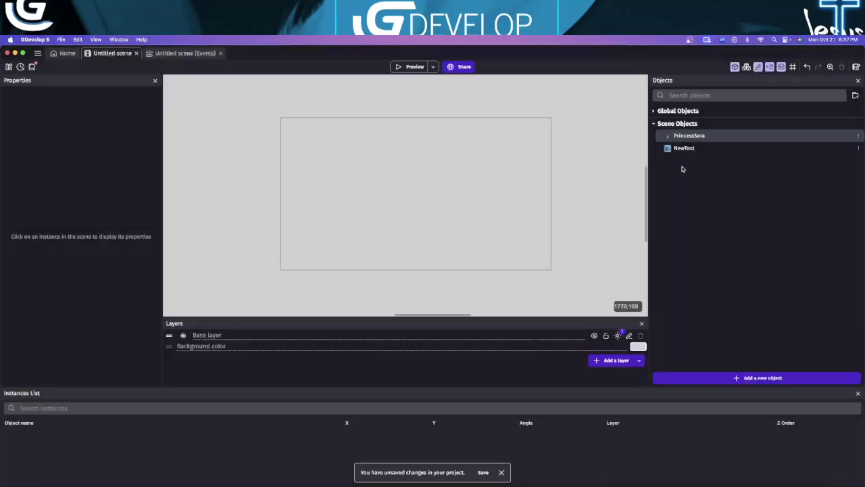
Add a NewText instance reading Princess at size 50, move it higher, then switch to Canva
{"action": "left_click_drag", "start_coordinate": [687, 149], "coordinate": [392, 187]}
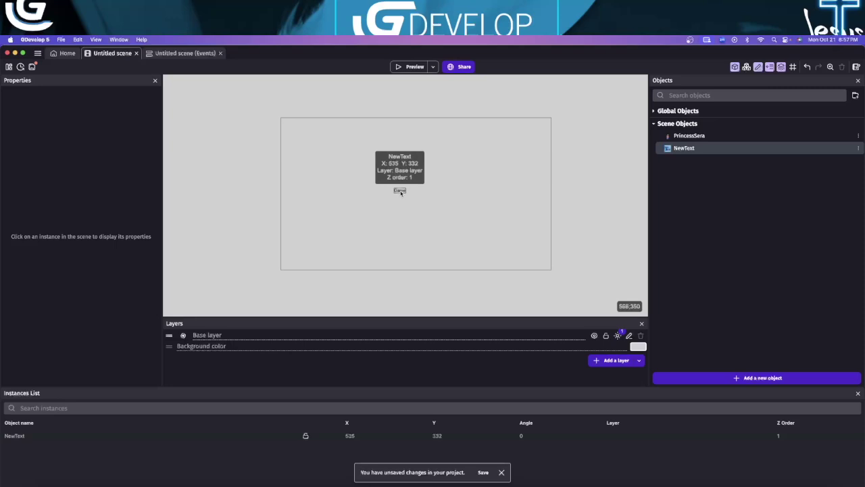
{"action": "left_click", "coordinate": [401, 193]}
{"action": "double_click", "coordinate": [399, 190]}
{"action": "left_click_drag", "start_coordinate": [261, 176], "coordinate": [178, 165]}
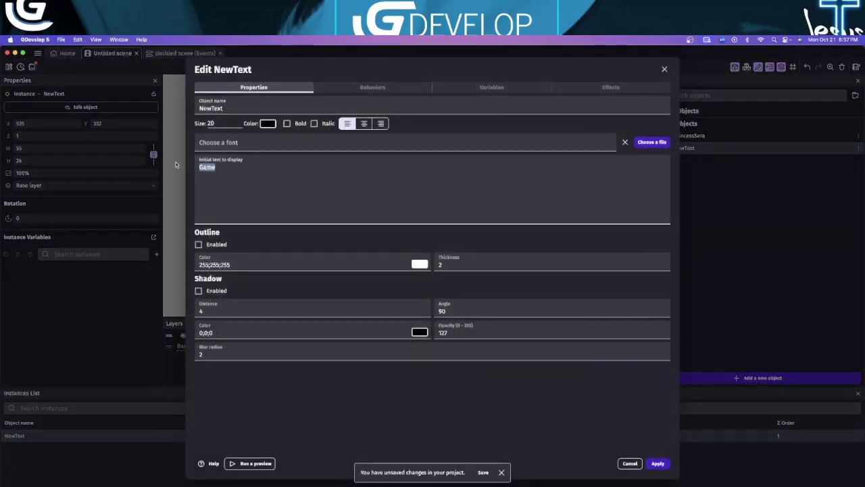
{"action": "type", "text": "Princess"}
{"action": "double_click", "coordinate": [207, 124]}
{"action": "type", "text": "5"}
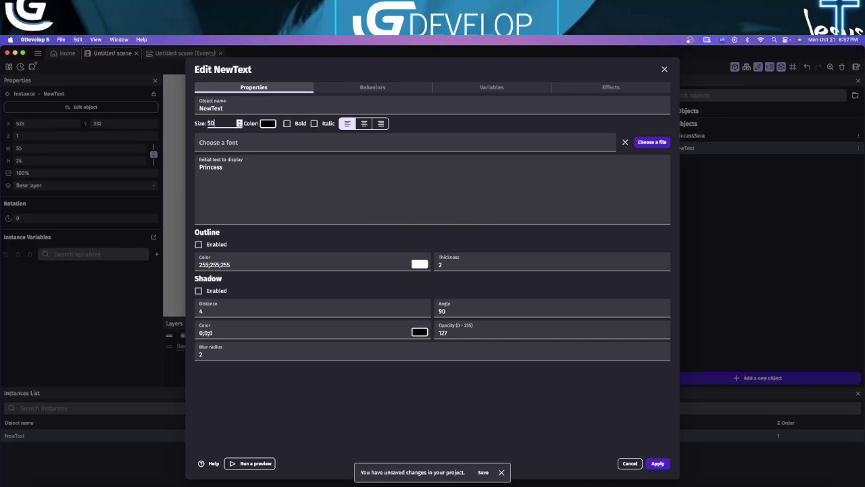
{"action": "left_click", "coordinate": [659, 462]}
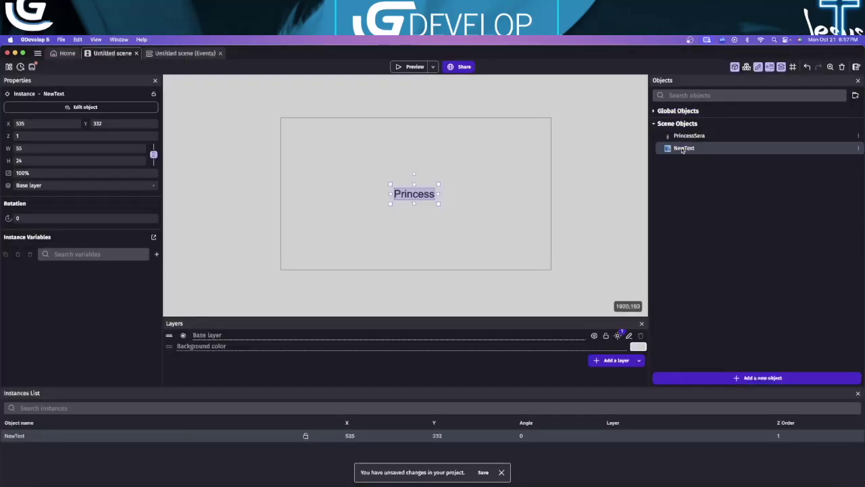
{"action": "left_click_drag", "start_coordinate": [414, 197], "coordinate": [409, 173]}
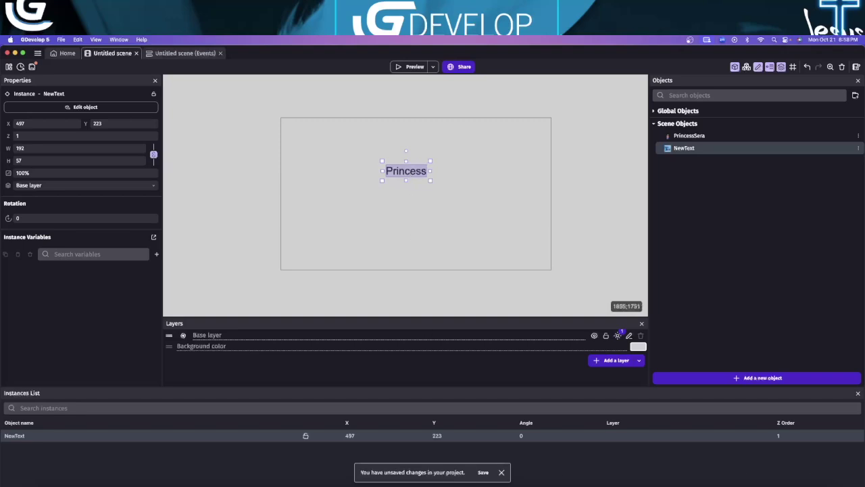
{"action": "left_click", "coordinate": [799, 484]}
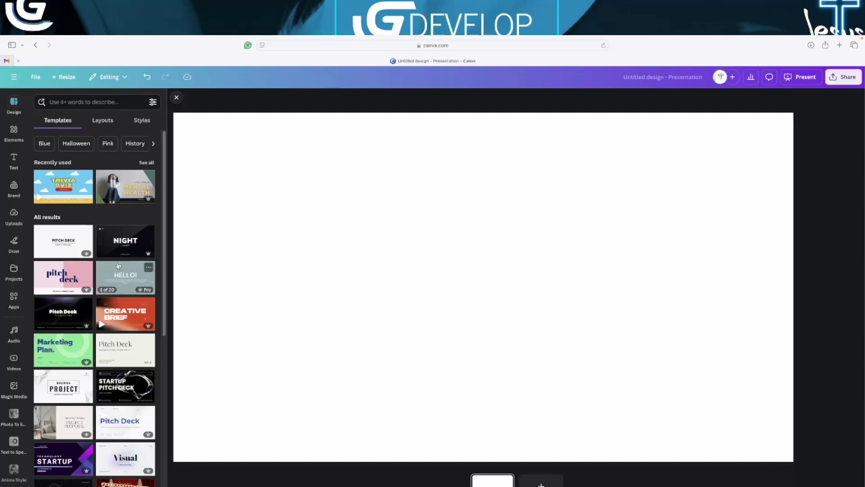
Search Canva templates for 'game'
{"action": "left_click", "coordinate": [86, 102]}
{"action": "type", "text": "game"}
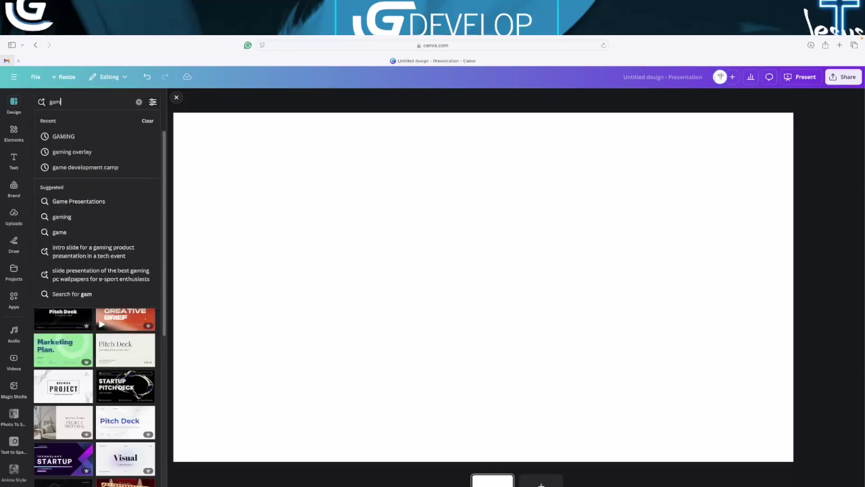
{"action": "key", "text": "Return"}
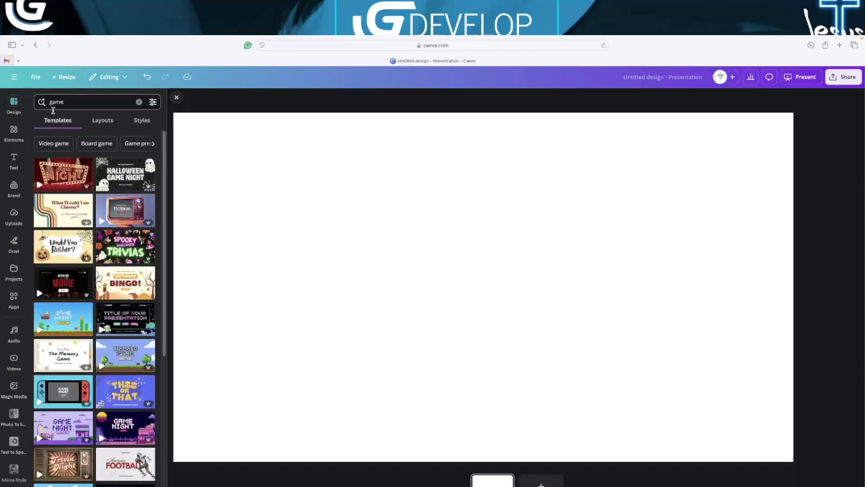
Search Elements for 'princess', then add a princess graphic and delete it again
{"action": "mouse_move", "coordinate": [79, 287]}
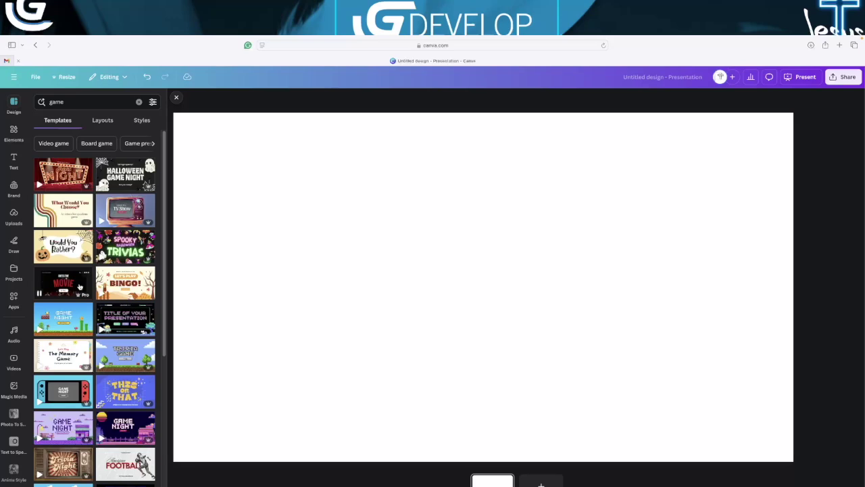
{"action": "left_click", "coordinate": [15, 134]}
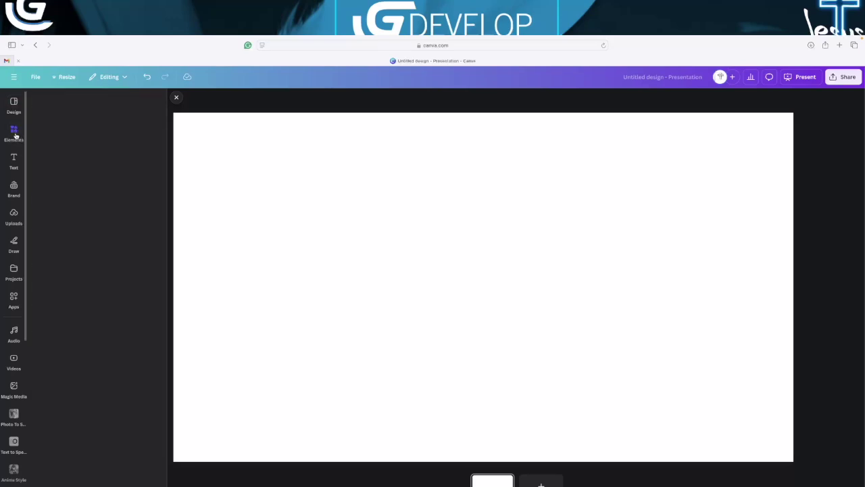
{"action": "left_click", "coordinate": [77, 102]}
{"action": "type", "text": "p"}
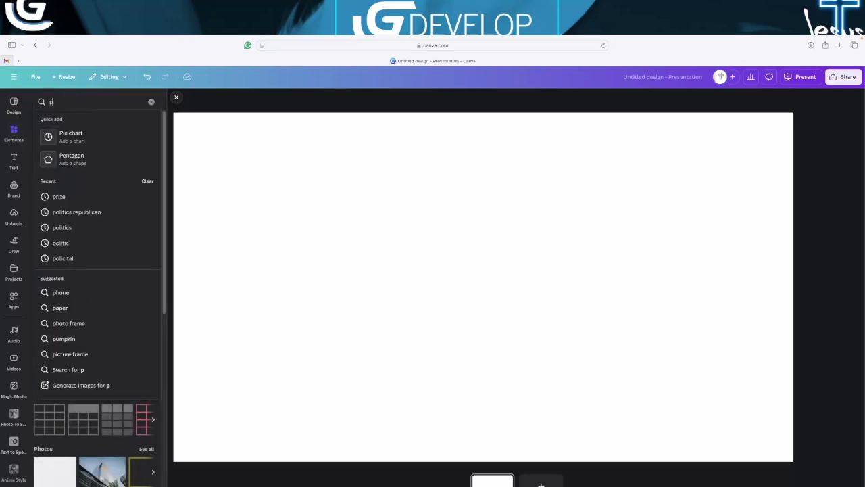
{"action": "type", "text": "rincess"}
{"action": "key", "text": "Return"}
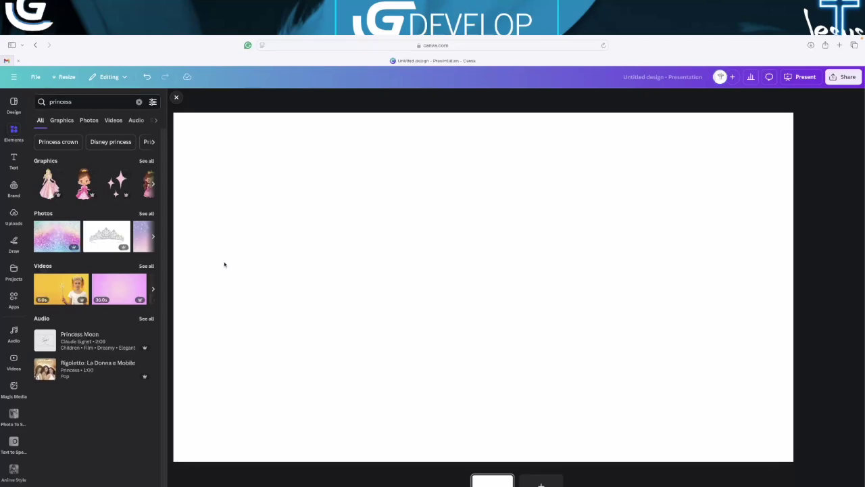
{"action": "left_click", "coordinate": [84, 181]}
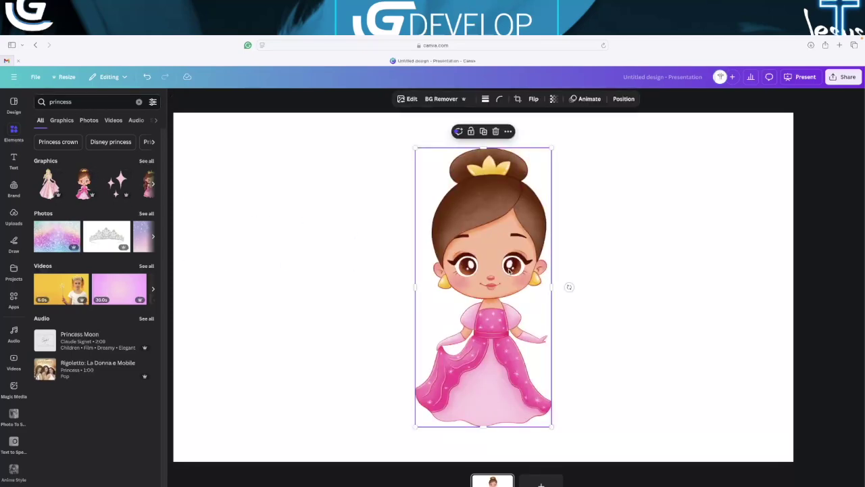
{"action": "key", "text": "Delete"}
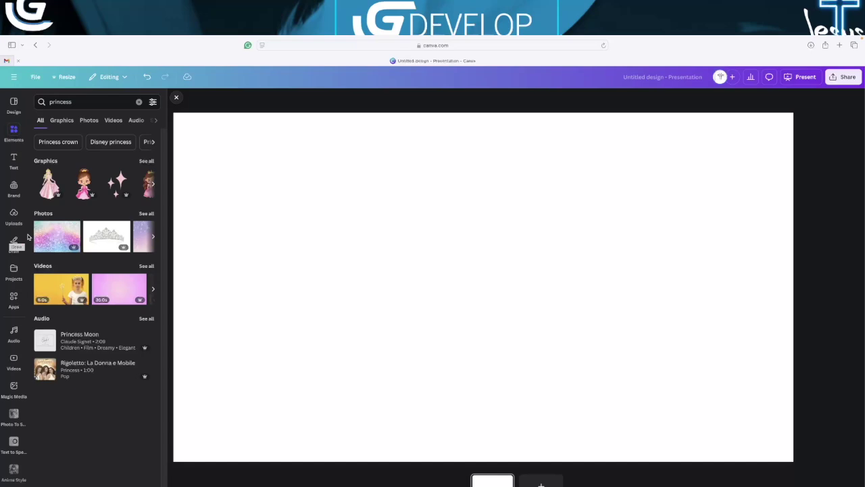
Open Magic Media and browse all image styles before returning to the prompt
{"action": "left_click", "coordinate": [14, 387]}
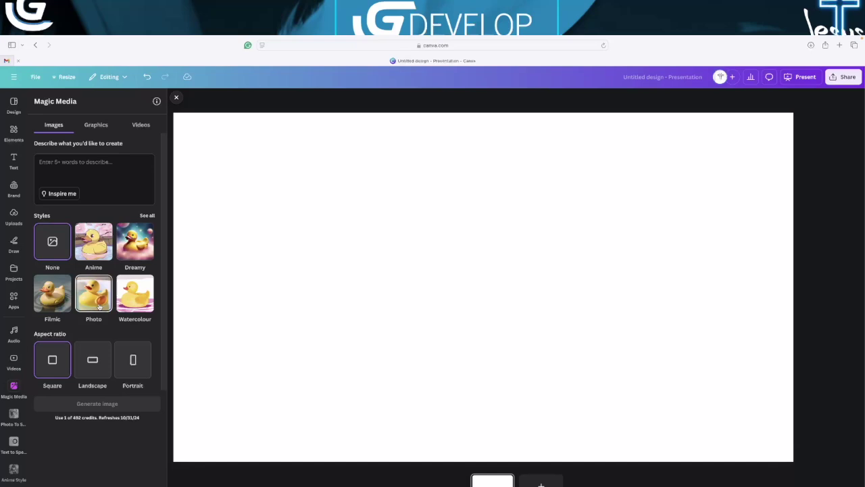
{"action": "left_click", "coordinate": [147, 215]}
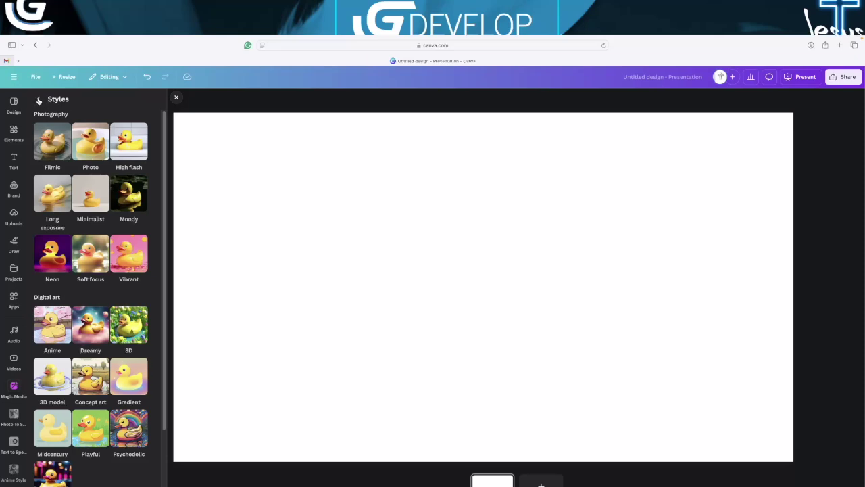
{"action": "left_click", "coordinate": [39, 100]}
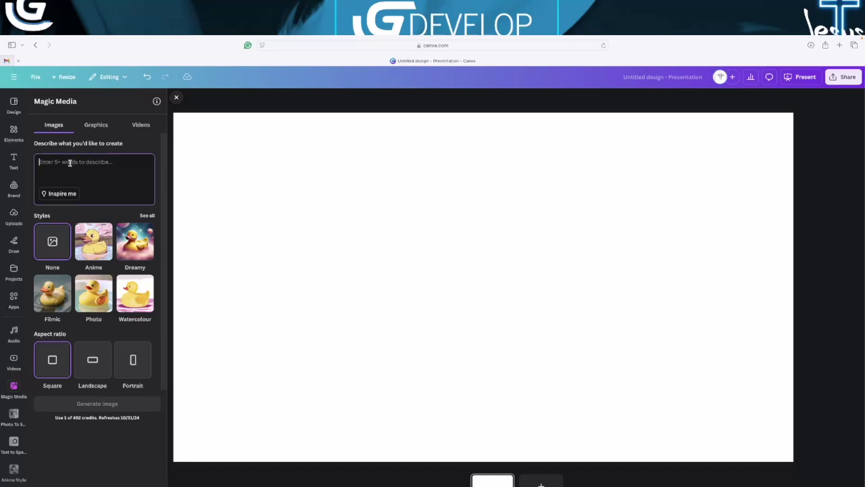
Paste the brown-haired princess prompt, choose Anime style, and change 'fighter' to 'fighting'
{"action": "type", "text": "a little princess girl with brown hair, gold crown with a purple  shirt in fighter poses"}
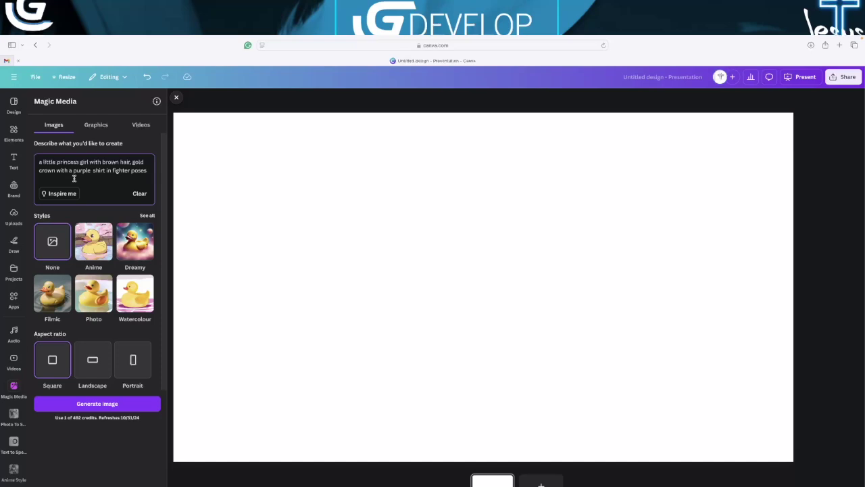
{"action": "left_click", "coordinate": [94, 241]}
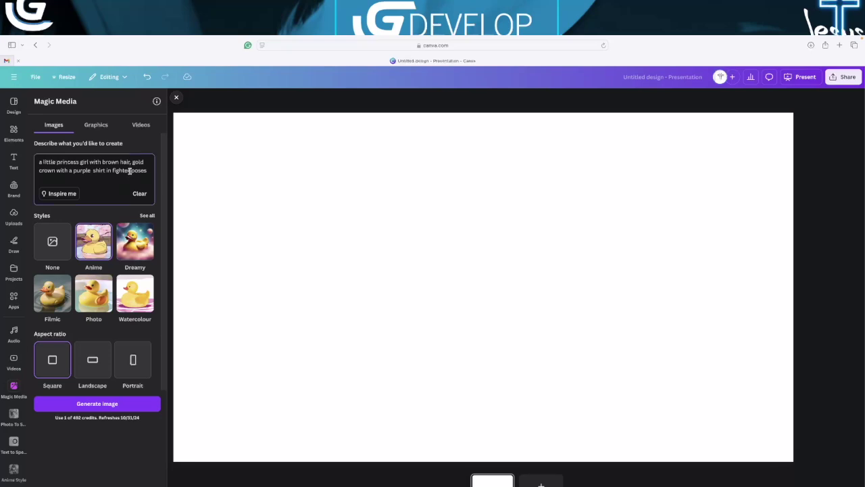
{"action": "left_click", "coordinate": [130, 171]}
{"action": "key", "text": "BackSpace"}
{"action": "key", "text": "BackSpace"}
{"action": "type", "text": "ing"}
Generate Anime princess images and drag the fighting princess before a castle onto the slide, enlarged
{"action": "left_click", "coordinate": [101, 408]}
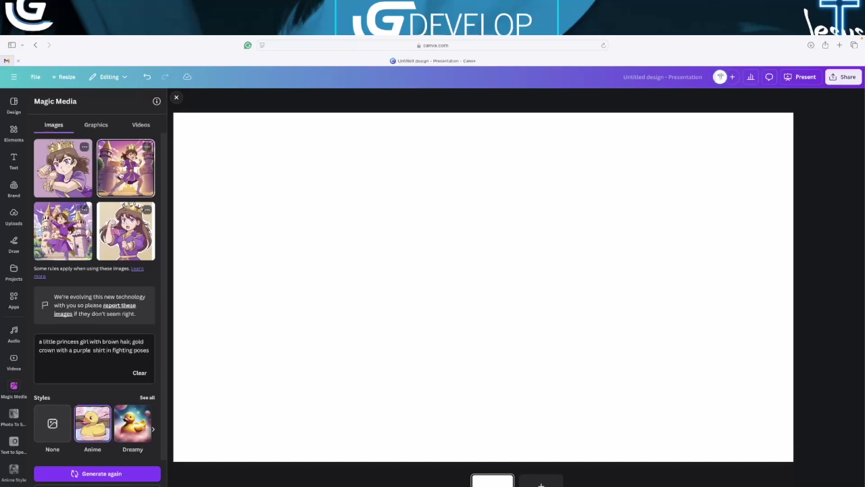
{"action": "left_click_drag", "start_coordinate": [125, 168], "coordinate": [210, 169]}
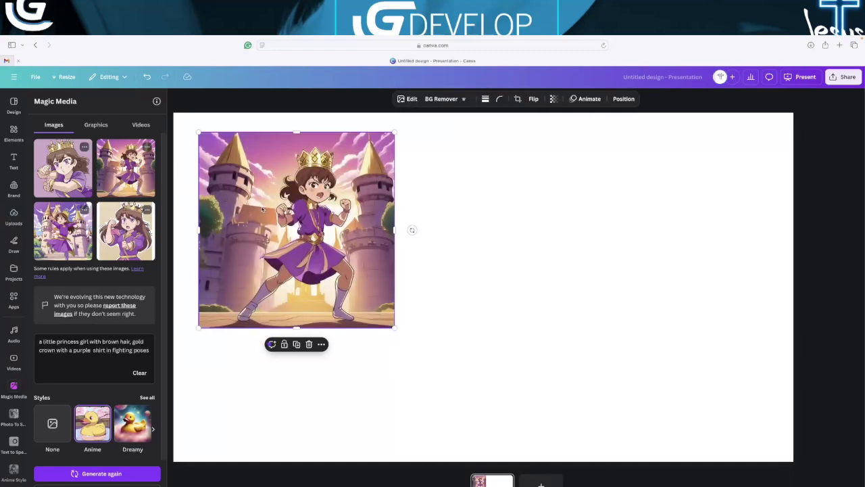
{"action": "right_click", "coordinate": [263, 209]}
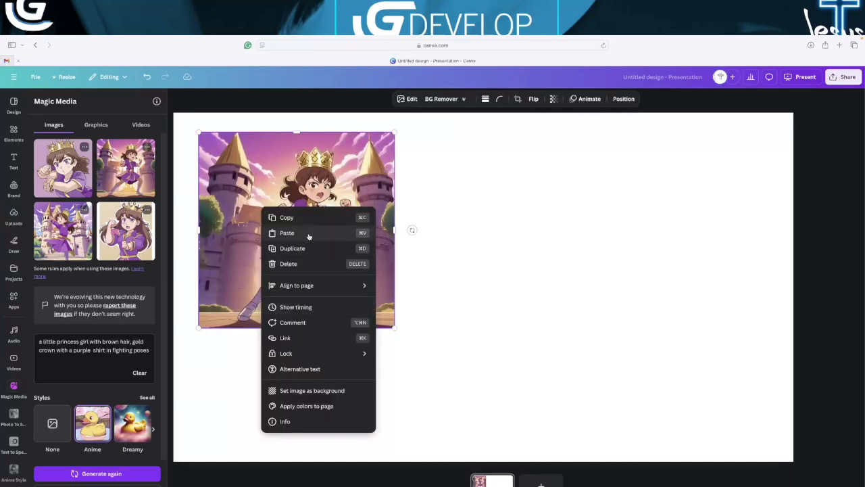
{"action": "left_click", "coordinate": [434, 189]}
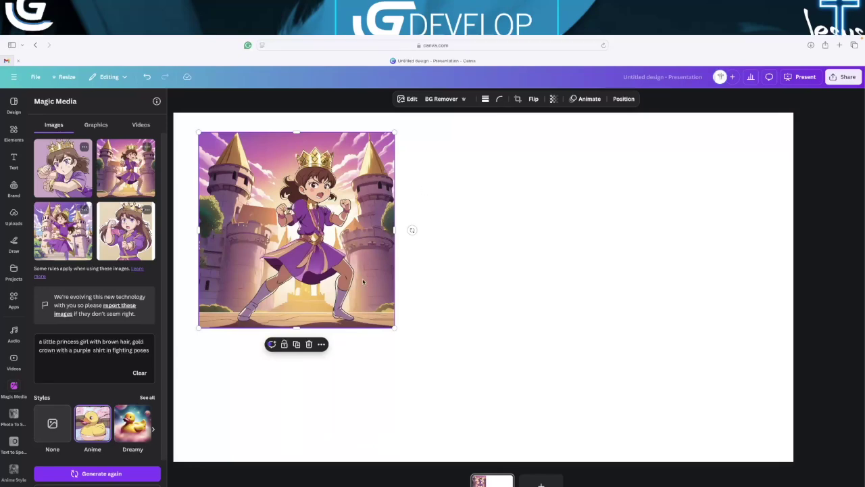
{"action": "left_click_drag", "start_coordinate": [396, 329], "coordinate": [466, 353]}
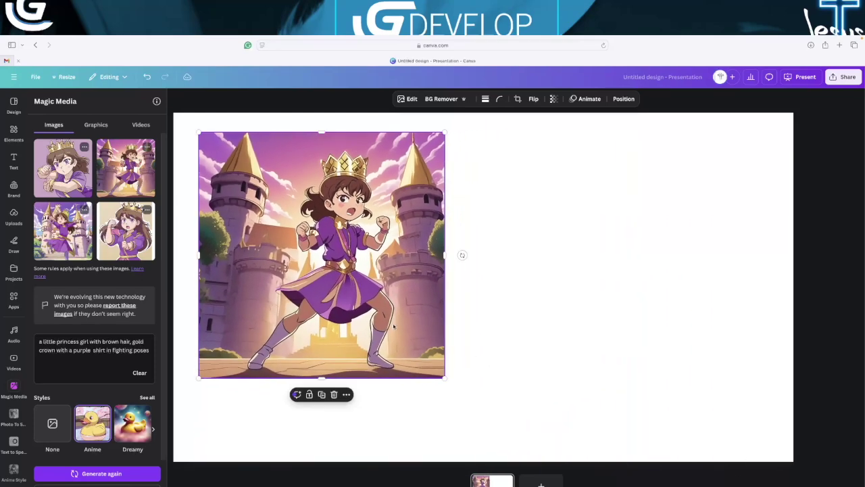
Set the princess image as the slide background and crop it to show her crown and spires
{"action": "right_click", "coordinate": [350, 306]}
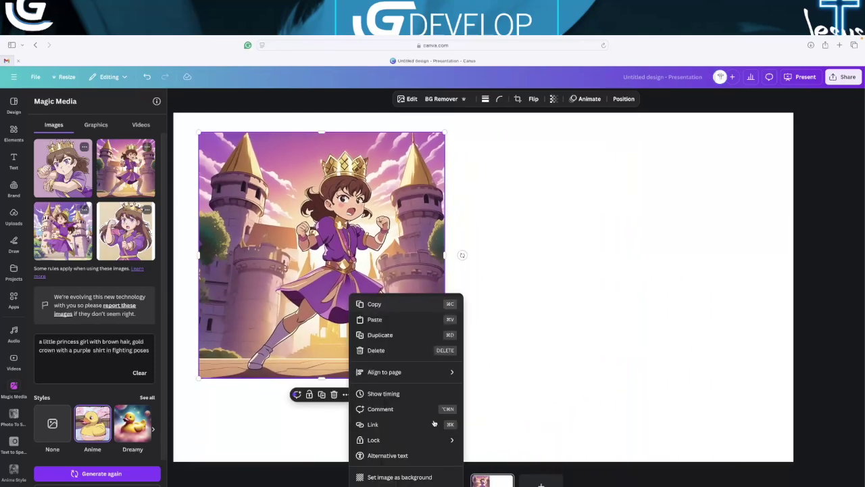
{"action": "left_click", "coordinate": [395, 477]}
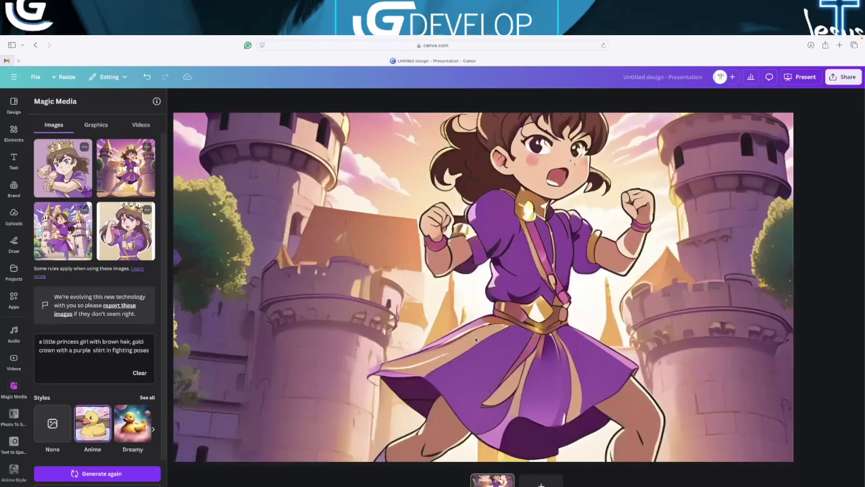
{"action": "double_click", "coordinate": [496, 297]}
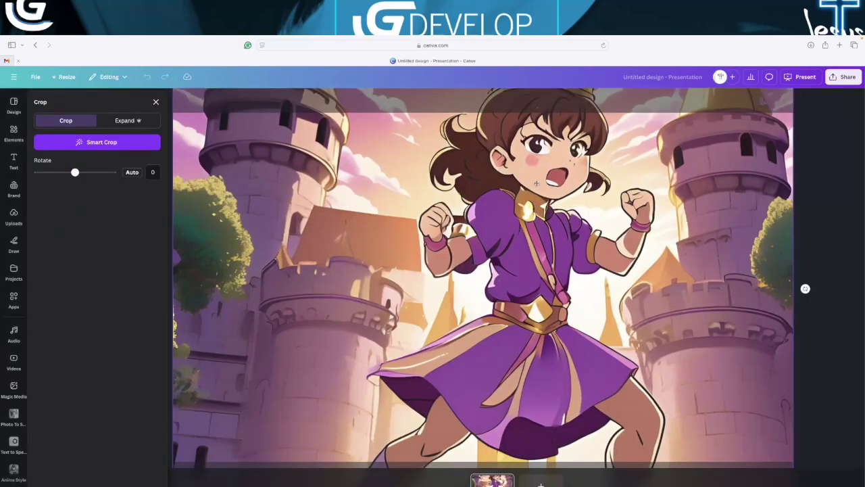
{"action": "left_click_drag", "start_coordinate": [536, 182], "coordinate": [536, 291]}
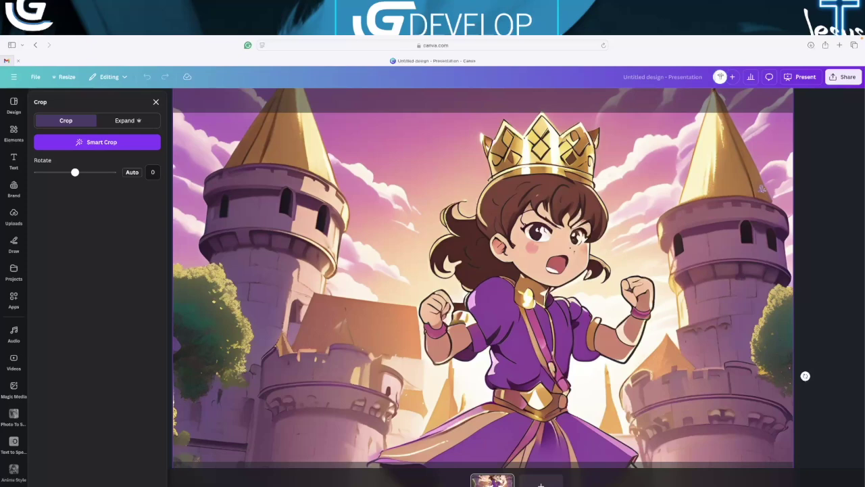
{"action": "left_click", "coordinate": [805, 376]}
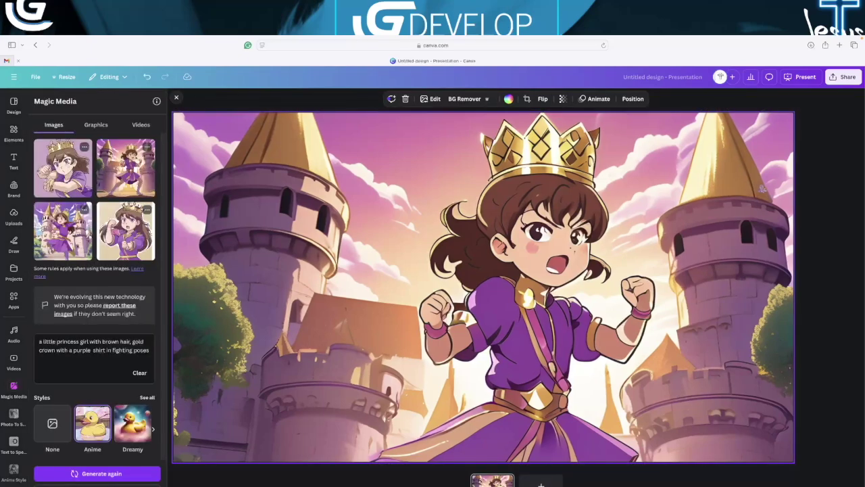
Drag the 'keep it SIMPLE' text combination to the slide's left and retype it as Gigi / PRINCESS
{"action": "left_click", "coordinate": [13, 158]}
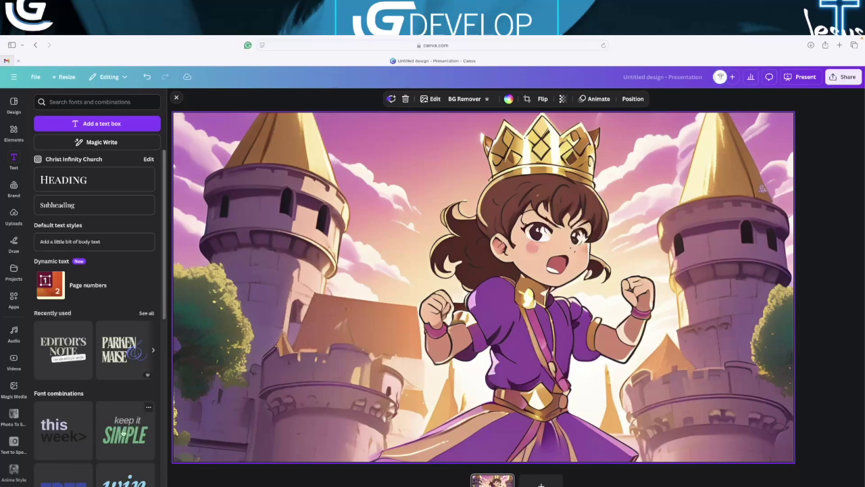
{"action": "left_click_drag", "start_coordinate": [127, 432], "coordinate": [426, 277]}
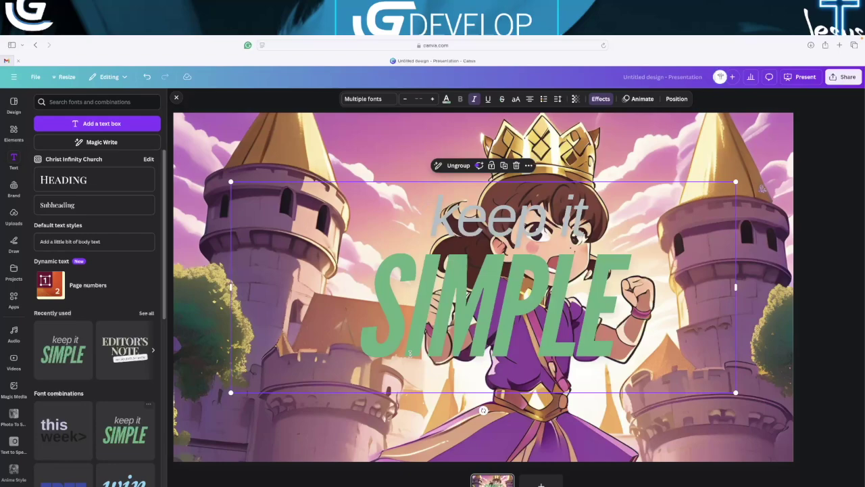
{"action": "left_click_drag", "start_coordinate": [388, 318], "coordinate": [353, 313]}
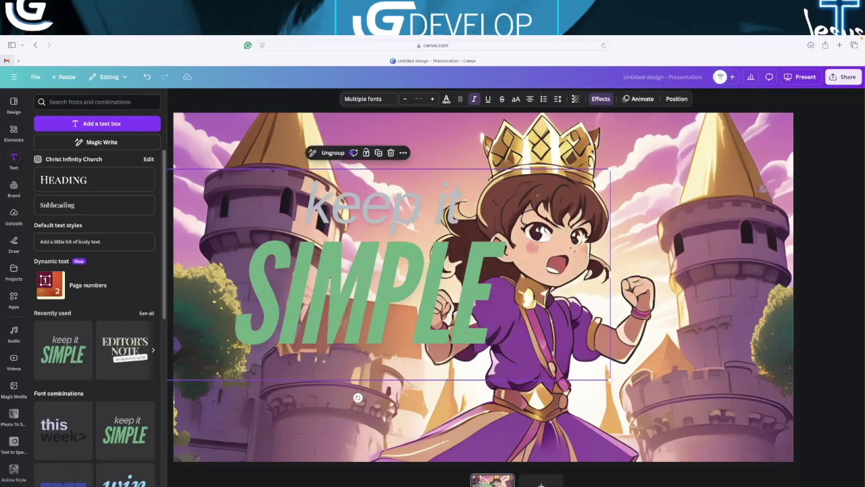
{"action": "type", "text": "PRINCESS"}
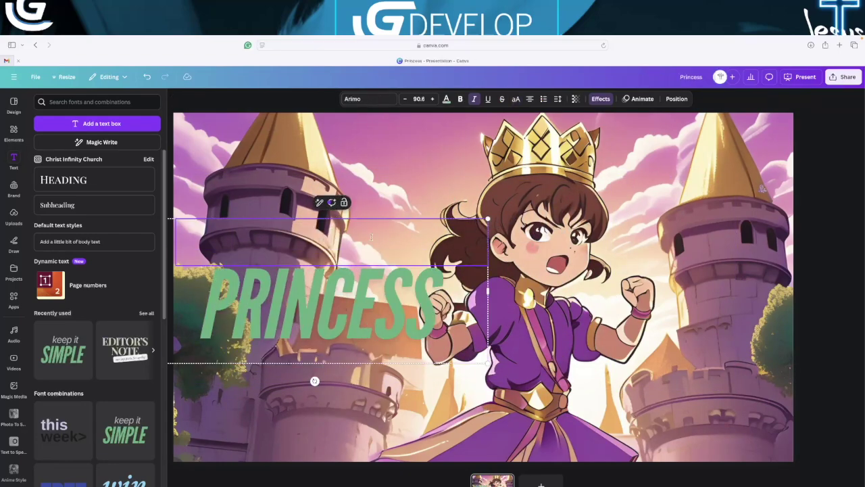
{"action": "type", "text": "Gigi"}
{"action": "left_click_drag", "start_coordinate": [356, 211], "coordinate": [305, 208]}
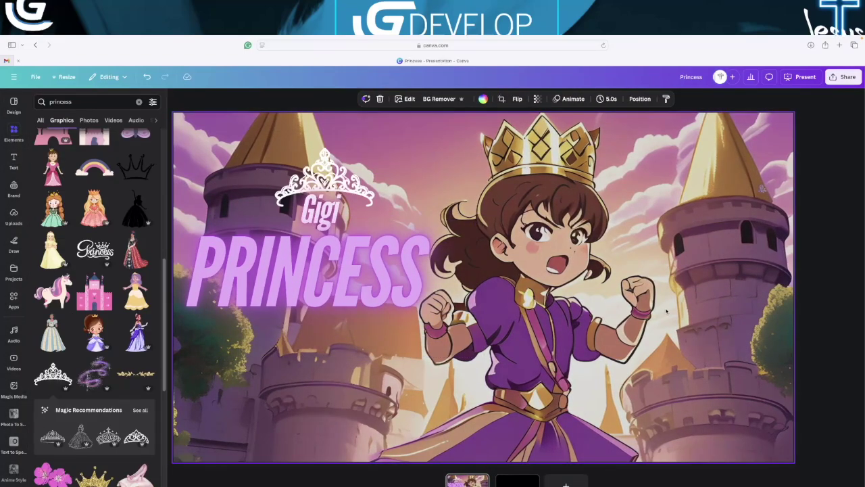
Recrop the background, enlarging the picture and shifting it down around the princess
{"action": "scroll", "coordinate": [586, 370], "scroll_direction": "down", "scroll_amount": 5, "text": "ctrl"}
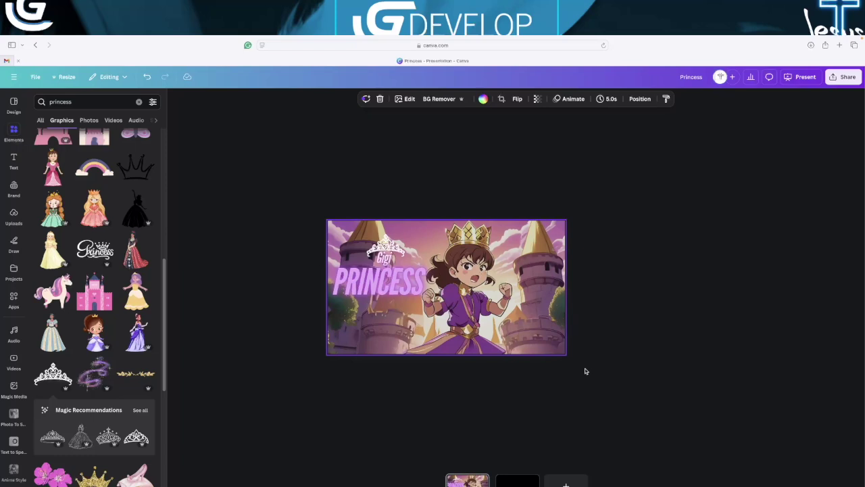
{"action": "double_click", "coordinate": [548, 336]}
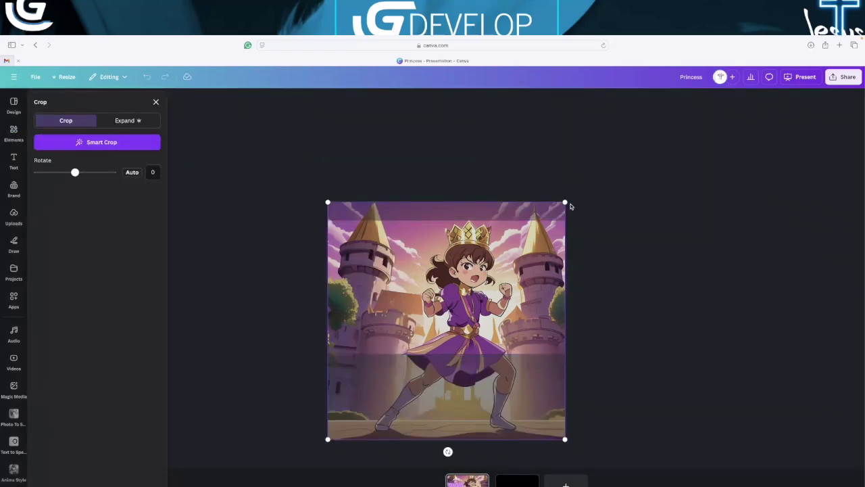
{"action": "left_click_drag", "start_coordinate": [566, 203], "coordinate": [605, 163]}
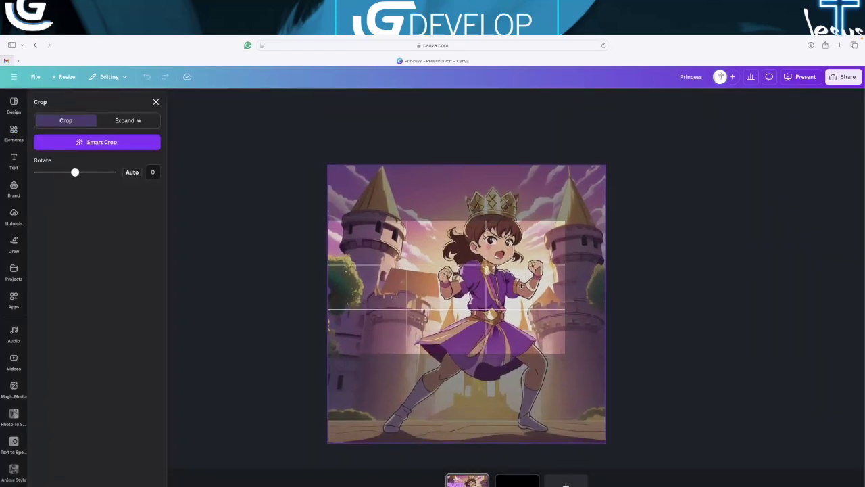
{"action": "left_click_drag", "start_coordinate": [524, 270], "coordinate": [517, 313]}
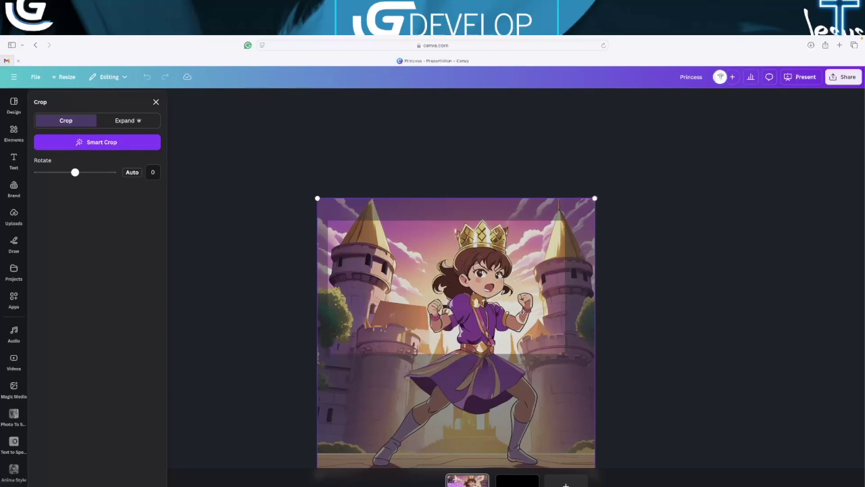
{"action": "left_click", "coordinate": [676, 318]}
Position the white tiara graphic centred just above the Gigi name
{"action": "left_click", "coordinate": [397, 290]}
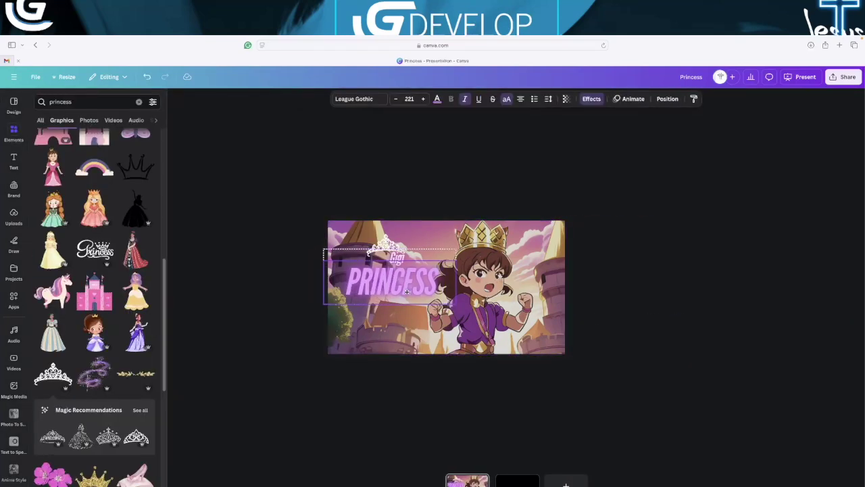
{"action": "left_click", "coordinate": [359, 206]}
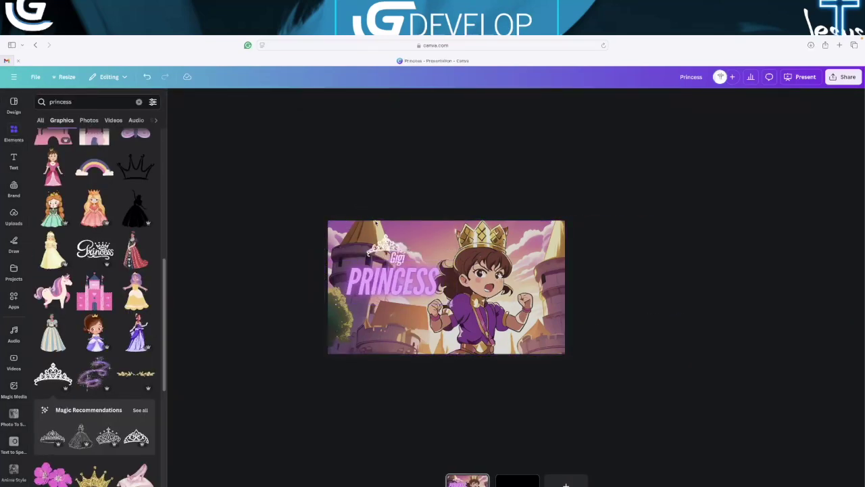
{"action": "left_click", "coordinate": [396, 243]}
{"action": "left_click_drag", "start_coordinate": [396, 243], "coordinate": [396, 243]}
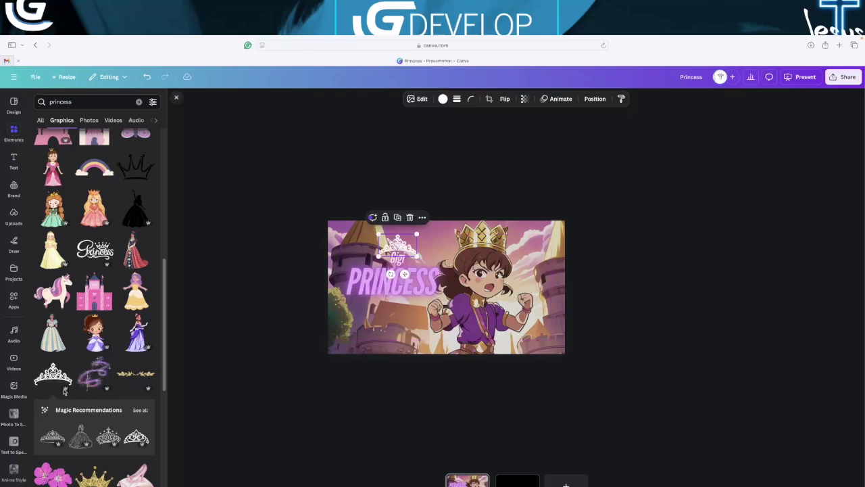
{"action": "left_click", "coordinate": [323, 419]}
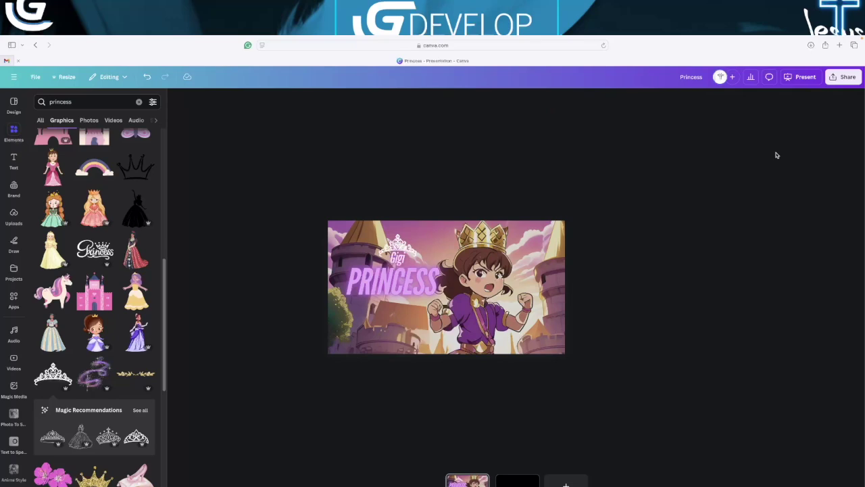
Download the Princess design as a PNG file from Share > Download
{"action": "left_click", "coordinate": [844, 77]}
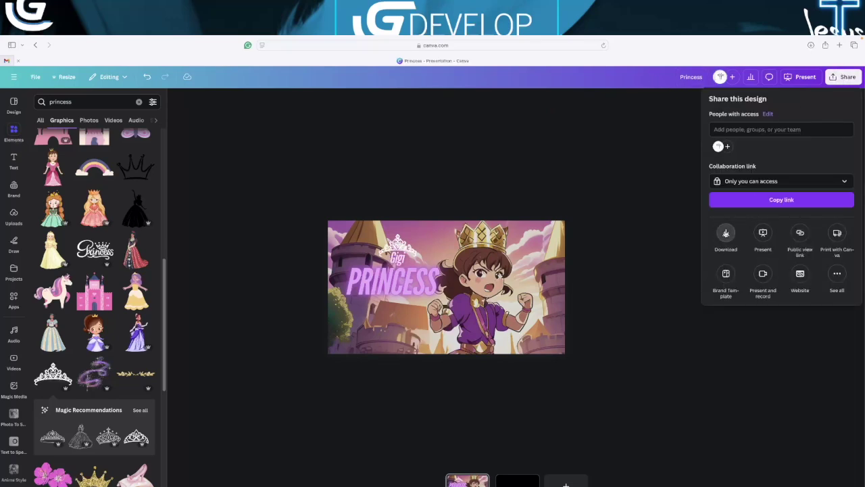
{"action": "left_click", "coordinate": [726, 233]}
{"action": "left_click", "coordinate": [746, 130]}
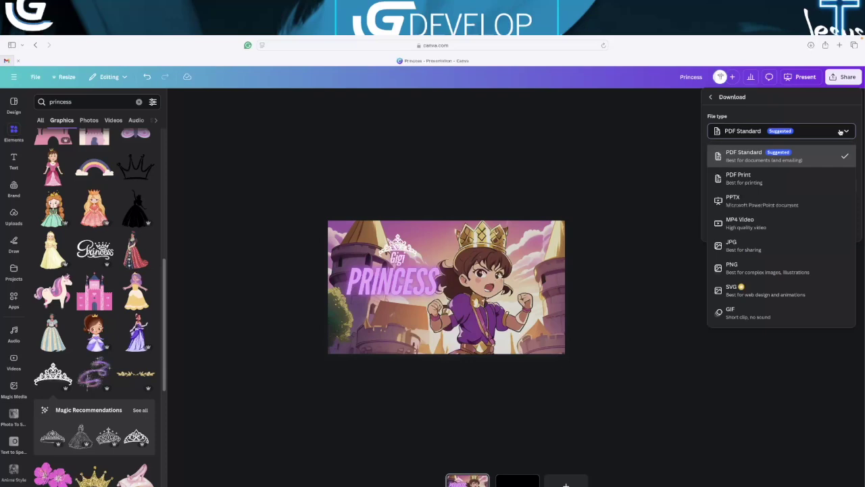
{"action": "left_click", "coordinate": [744, 267]}
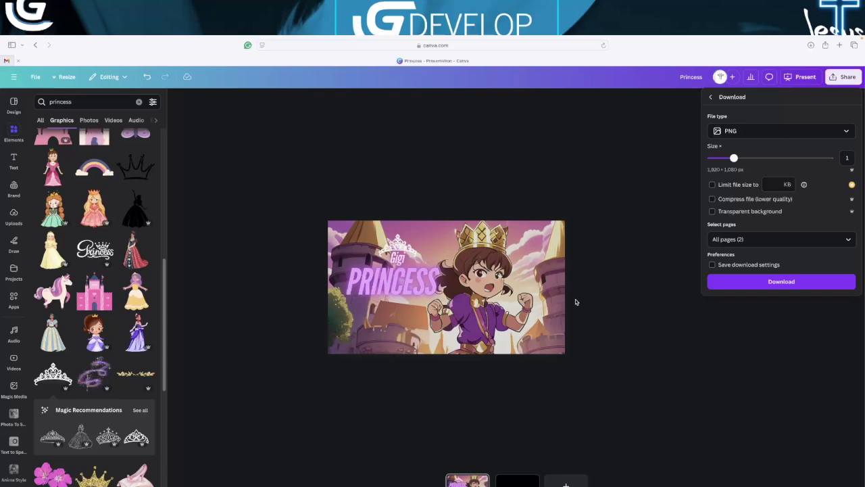
{"action": "left_click", "coordinate": [764, 282]}
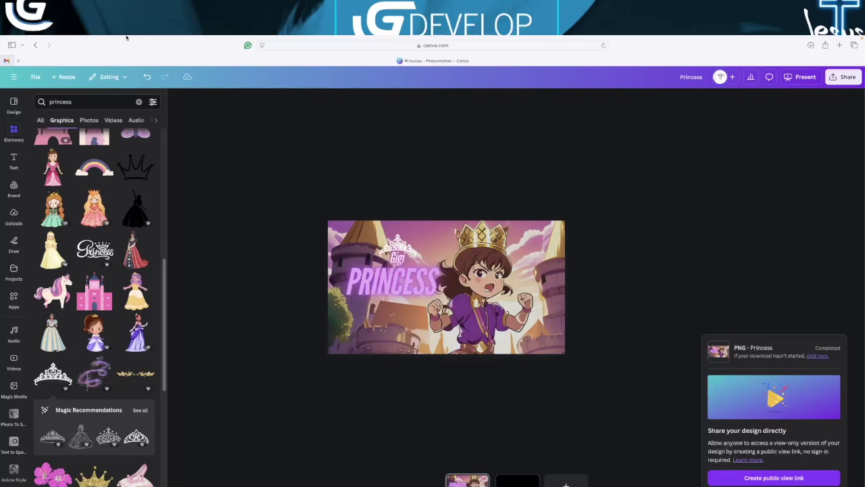
Back in GDevelop, delete the Princess text and create a sprite object named Title
{"action": "key", "text": "super+Tab"}
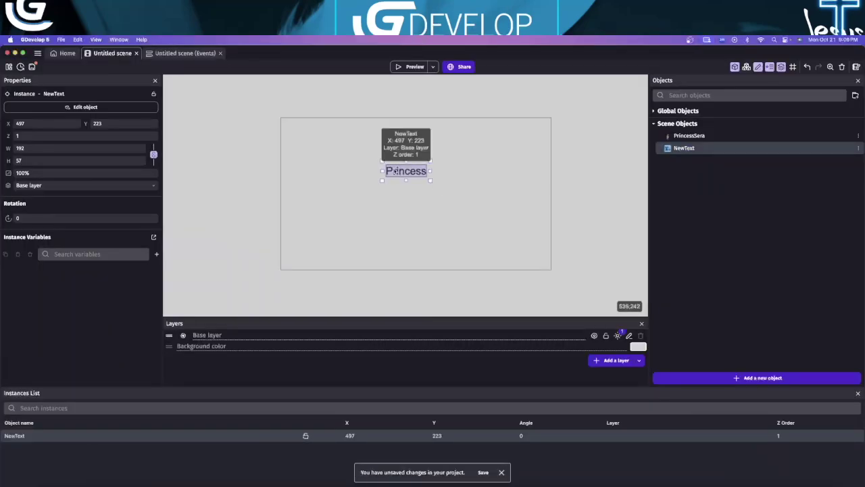
{"action": "key", "text": "Delete"}
{"action": "left_click", "coordinate": [763, 377]}
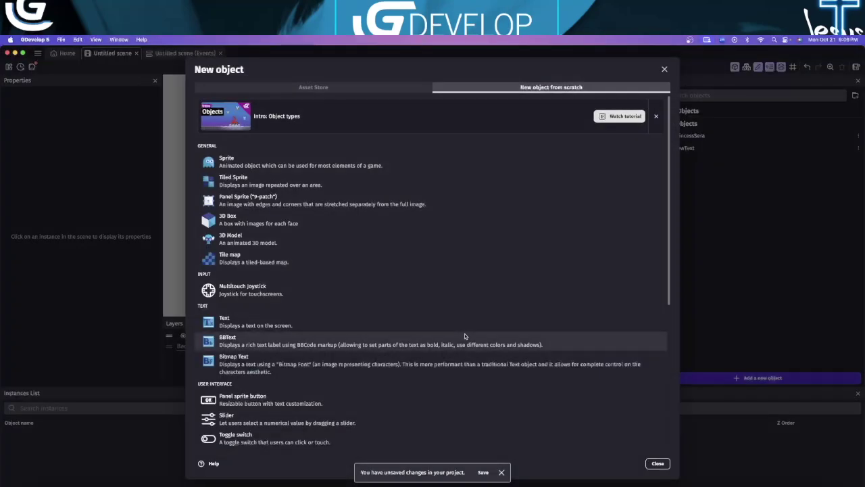
{"action": "left_click", "coordinate": [228, 157]}
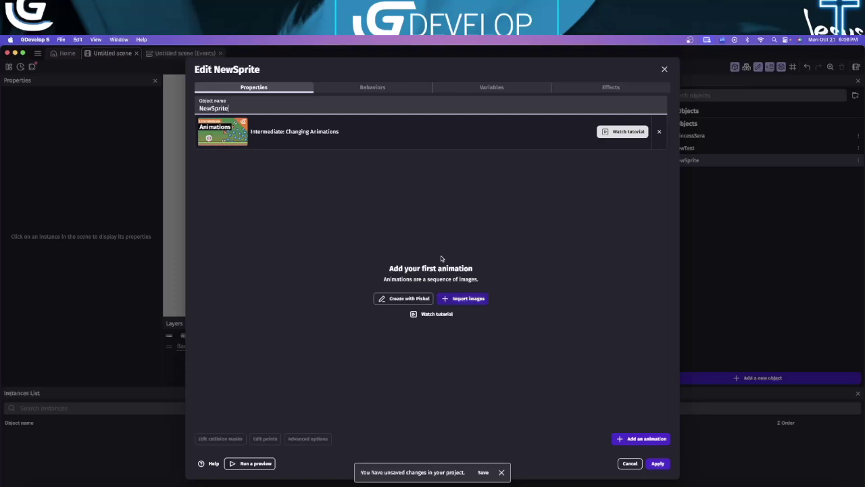
{"action": "left_click_drag", "start_coordinate": [214, 107], "coordinate": [198, 106]}
{"action": "left_click_drag", "start_coordinate": [257, 107], "coordinate": [201, 106]}
{"action": "type", "text": "Title"}
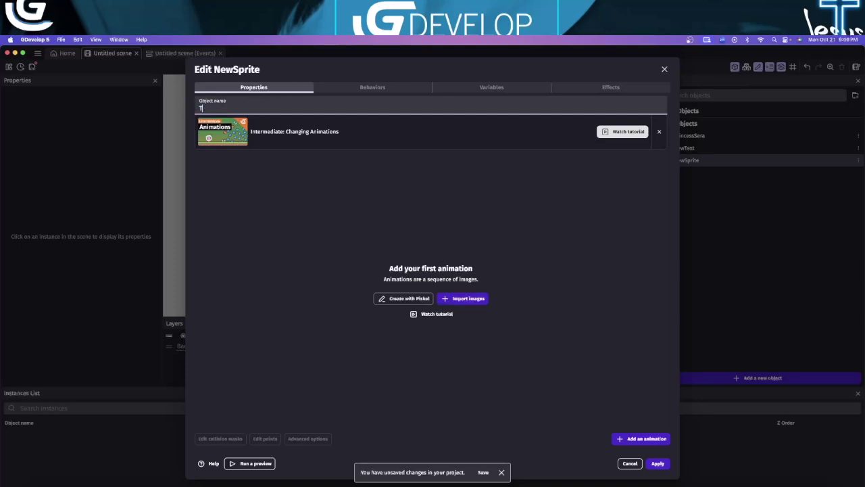
Import the downloaded princess PNG as the Title sprite's frame and apply
{"action": "left_click", "coordinate": [467, 299]}
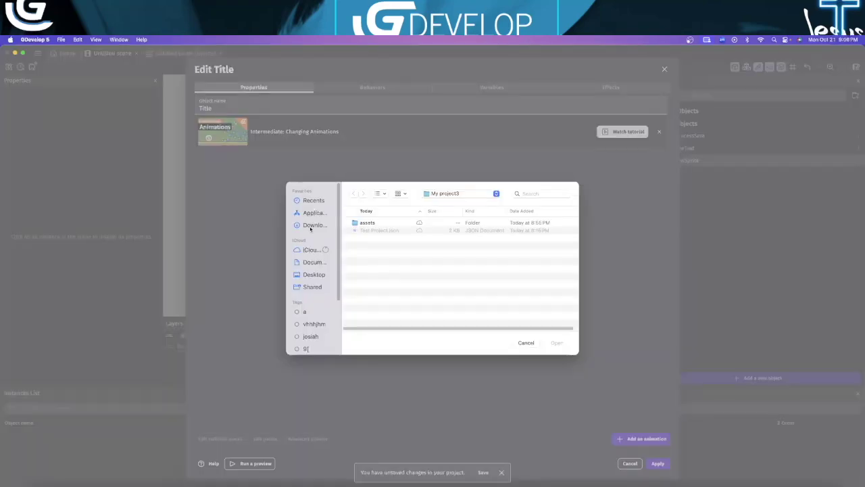
{"action": "left_click", "coordinate": [549, 343]}
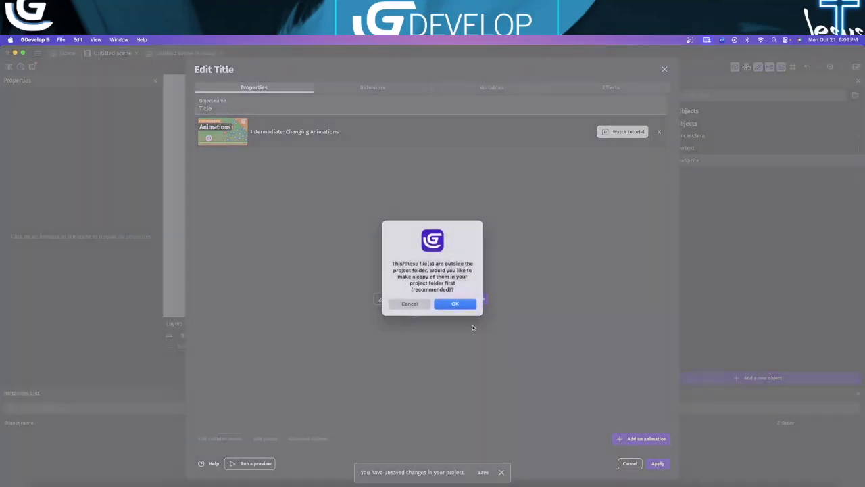
{"action": "left_click", "coordinate": [459, 304]}
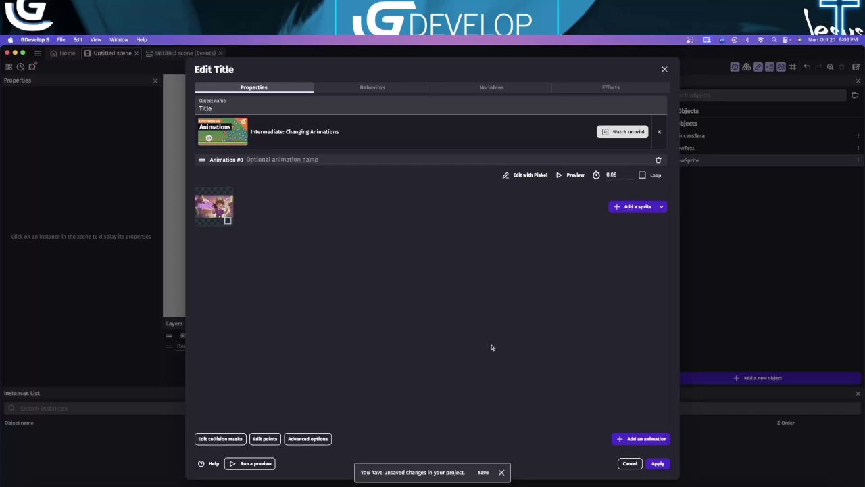
{"action": "left_click", "coordinate": [659, 463]}
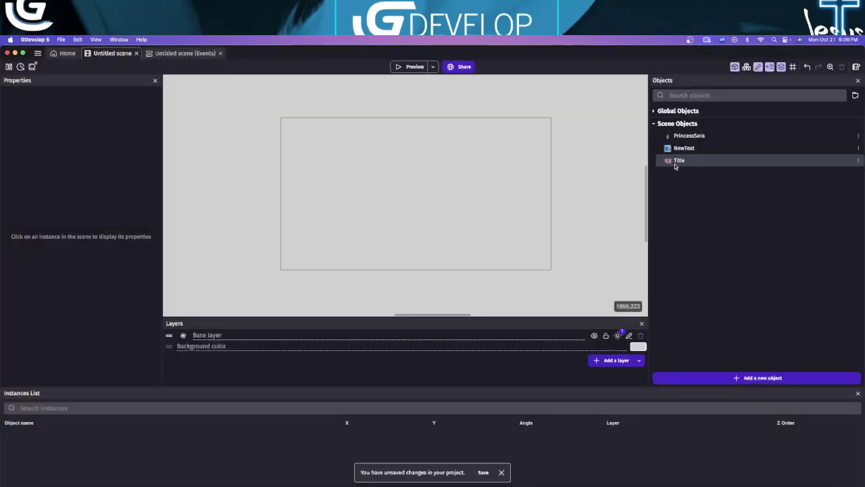
Place the Title sprite and resize it to 1431 × 776 within the game frame, then open New object
{"action": "left_click_drag", "start_coordinate": [675, 164], "coordinate": [247, 95]}
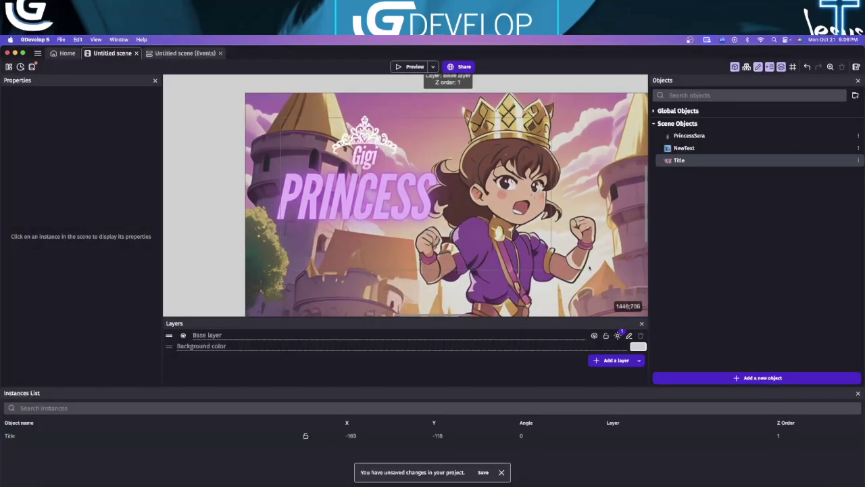
{"action": "left_click_drag", "start_coordinate": [590, 269], "coordinate": [554, 265]}
{"action": "left_click_drag", "start_coordinate": [617, 85], "coordinate": [546, 144]}
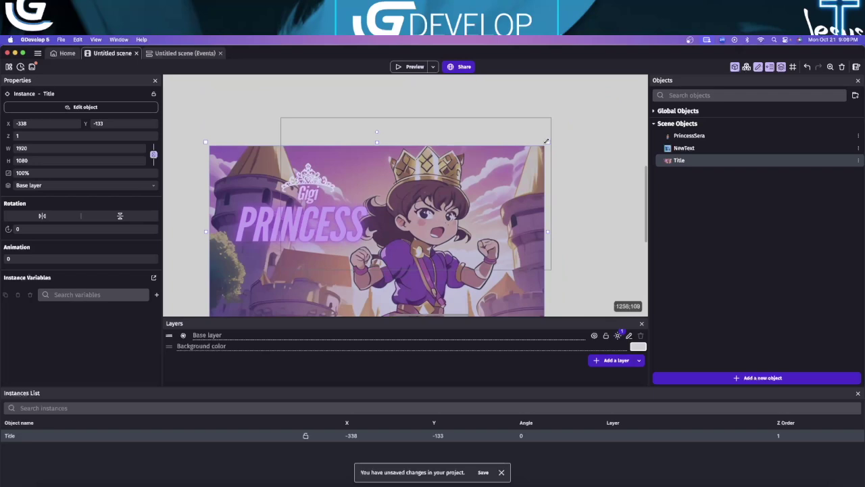
{"action": "scroll", "coordinate": [551, 184], "scroll_direction": "down", "scroll_amount": 2}
{"action": "scroll", "coordinate": [551, 184], "scroll_direction": "left", "scroll_amount": 3}
{"action": "left_click_drag", "start_coordinate": [551, 184], "coordinate": [552, 185]}
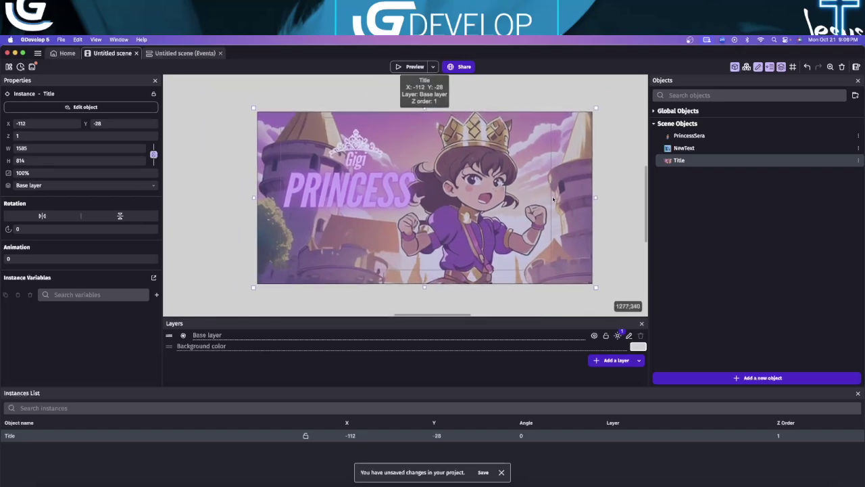
{"action": "left_click_drag", "start_coordinate": [595, 288], "coordinate": [590, 261]}
{"action": "left_click_drag", "start_coordinate": [574, 207], "coordinate": [547, 232]}
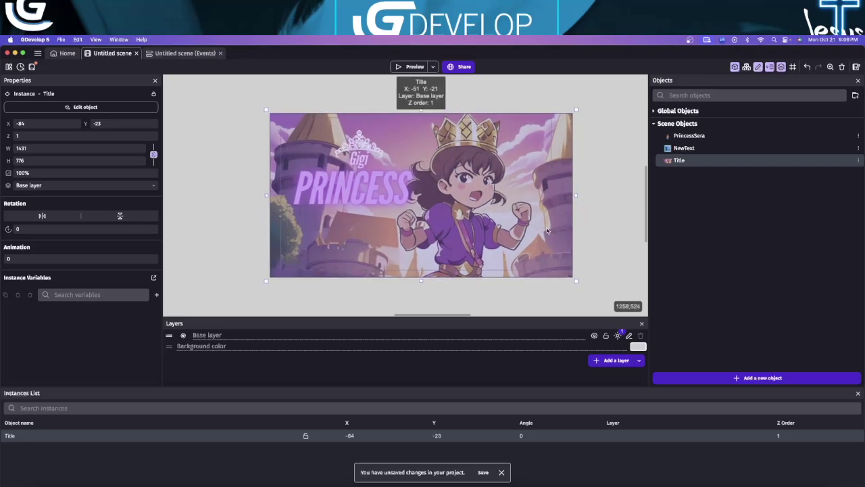
{"action": "left_click", "coordinate": [612, 250]}
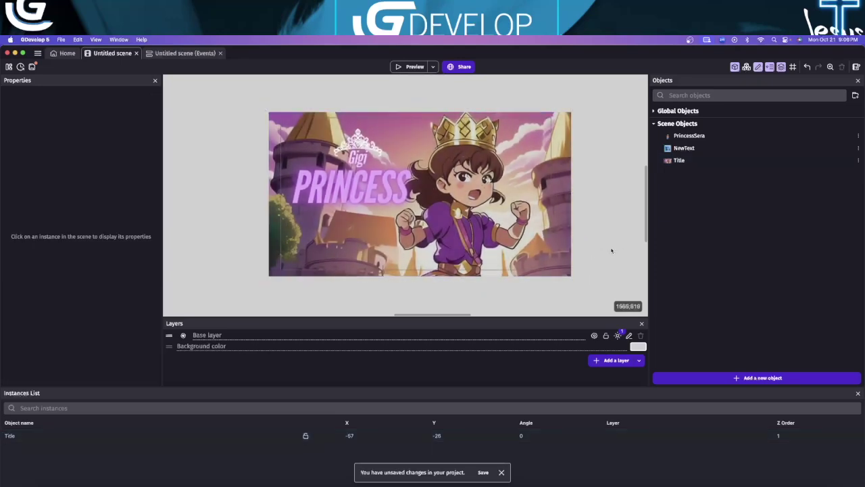
{"action": "left_click", "coordinate": [733, 378]}
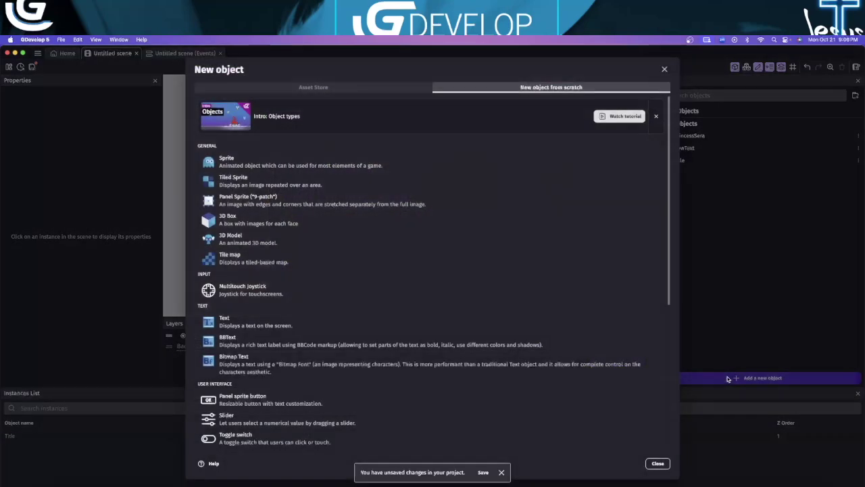
Place a Purple Button panel sprite button below PRINCESS and change its label from BUTTON to Start
{"action": "left_click", "coordinate": [233, 398]}
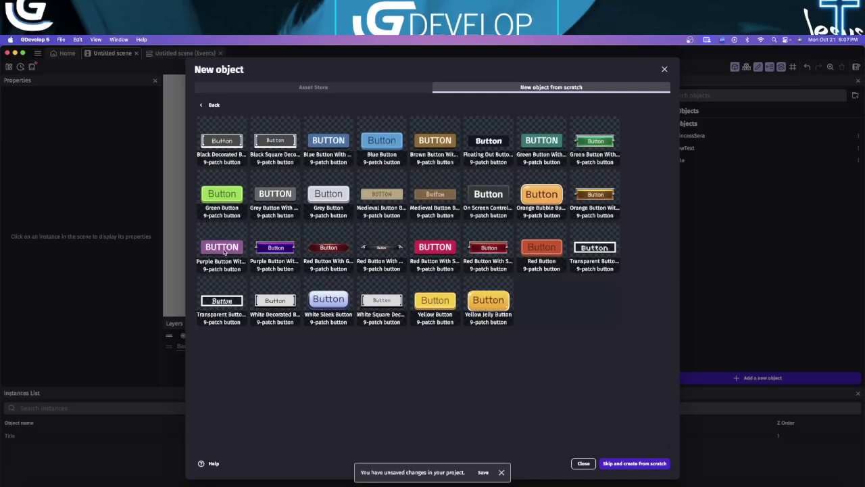
{"action": "left_click", "coordinate": [223, 250]}
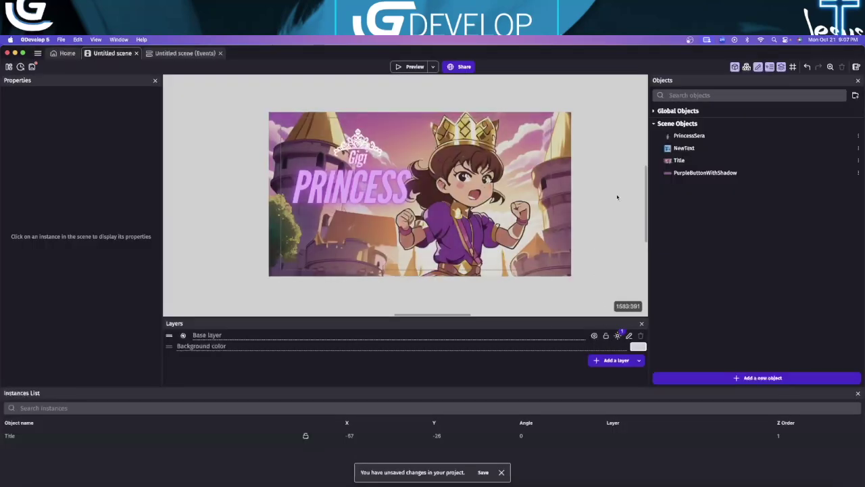
{"action": "left_click_drag", "start_coordinate": [676, 172], "coordinate": [344, 221]}
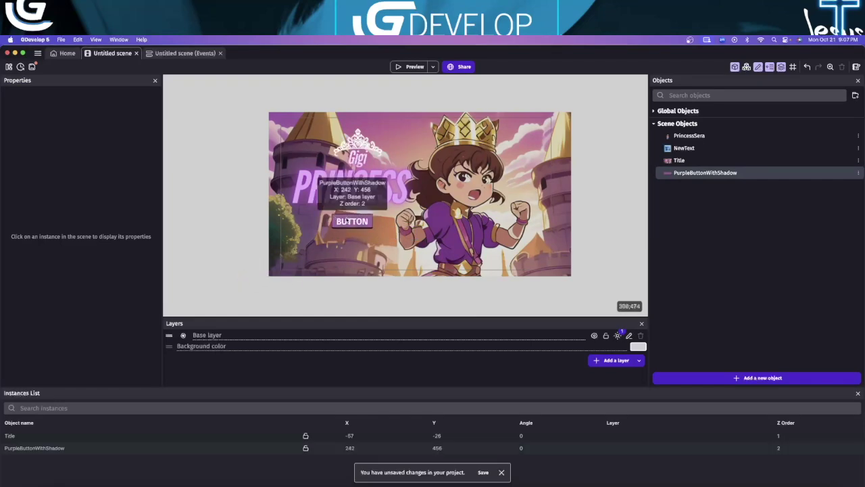
{"action": "double_click", "coordinate": [346, 221]}
{"action": "left_click", "coordinate": [217, 289]}
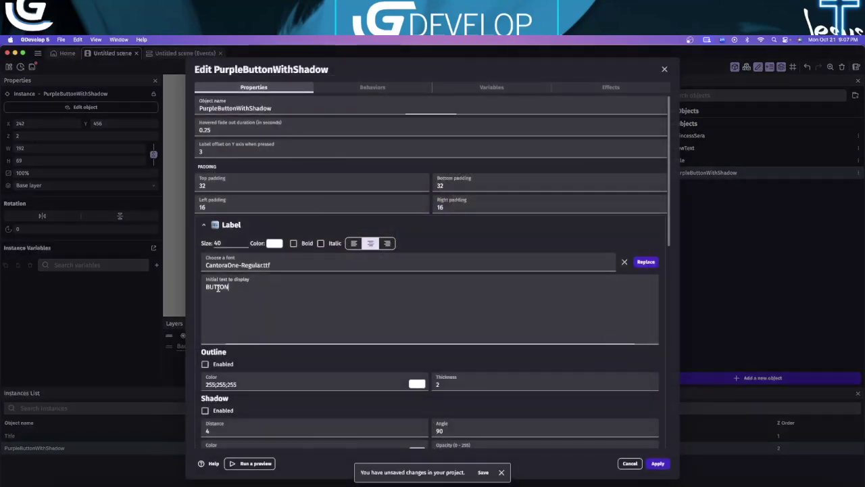
{"action": "double_click", "coordinate": [217, 289]}
{"action": "type", "text": "Start"}
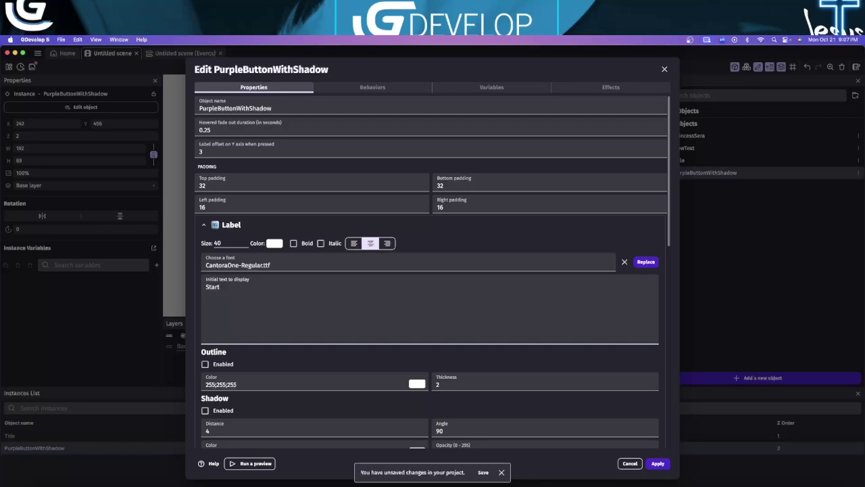
{"action": "left_click", "coordinate": [657, 464]}
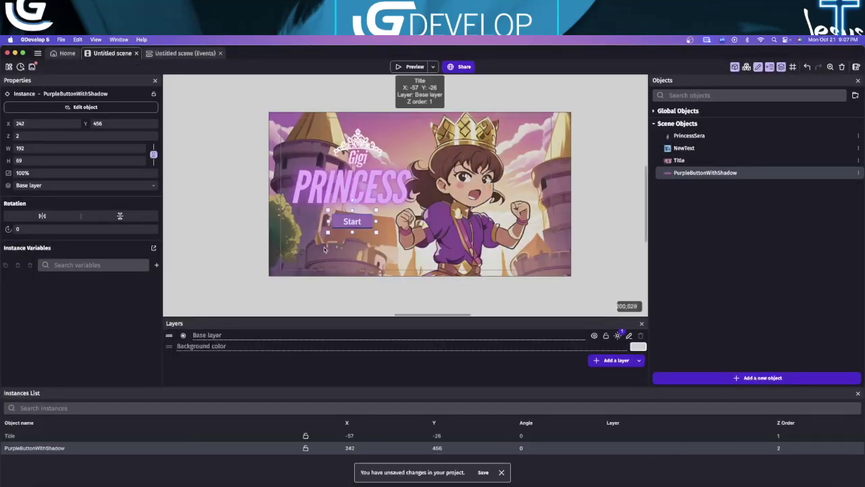
Duplicate the button, place the copy under Start labelled Setting, and widen it slightly
{"action": "left_click_drag", "start_coordinate": [348, 223], "coordinate": [351, 222]}
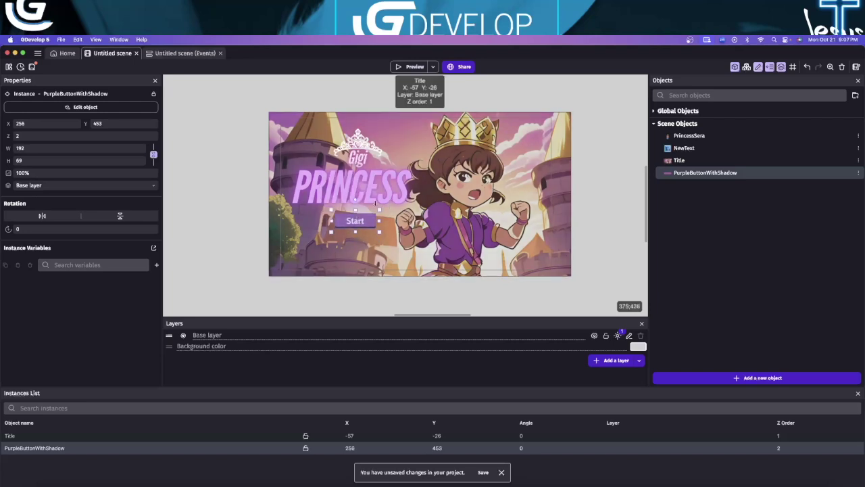
{"action": "right_click", "coordinate": [707, 173]}
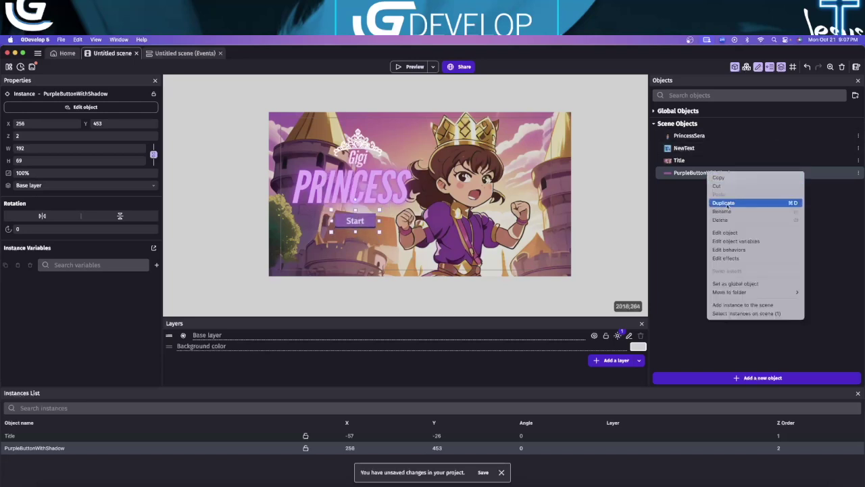
{"action": "left_click", "coordinate": [723, 203]}
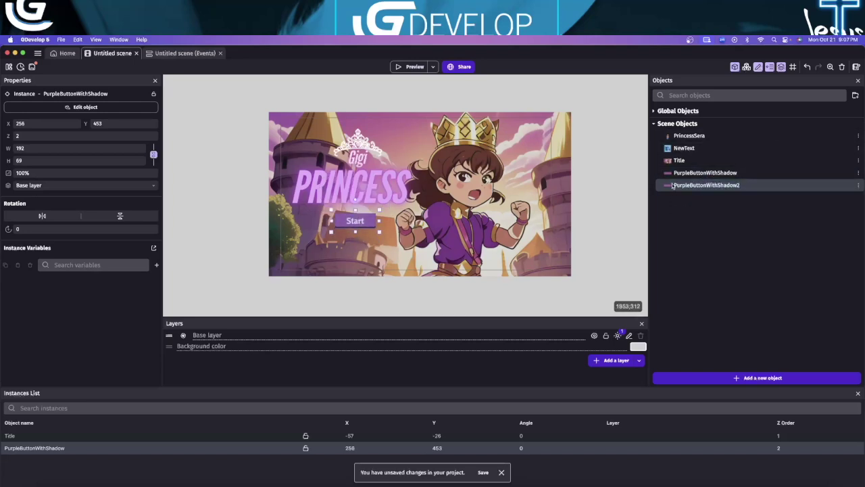
{"action": "left_click_drag", "start_coordinate": [673, 186], "coordinate": [335, 234]}
{"action": "double_click", "coordinate": [349, 240]}
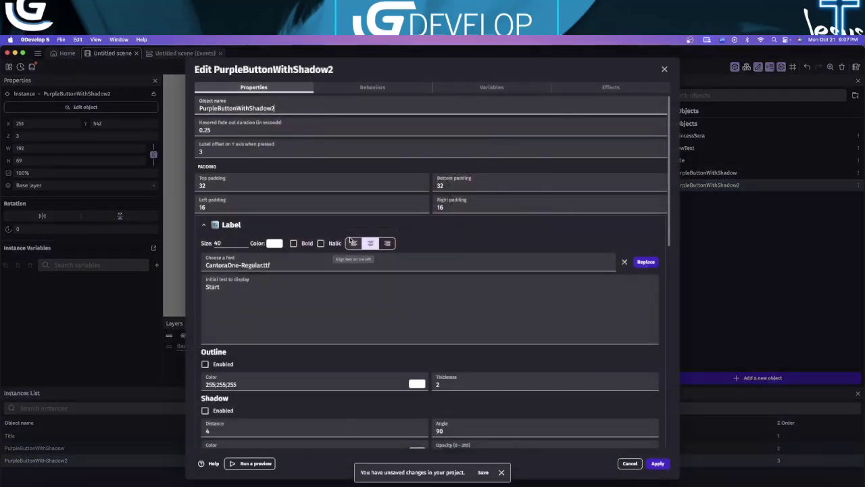
{"action": "double_click", "coordinate": [222, 287]}
{"action": "type", "text": "Sett"}
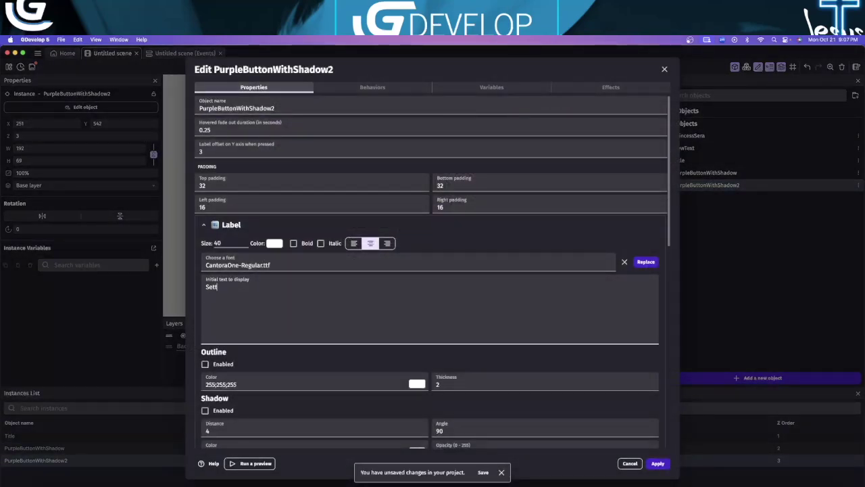
{"action": "type", "text": "ing"}
{"action": "left_click", "coordinate": [656, 464]}
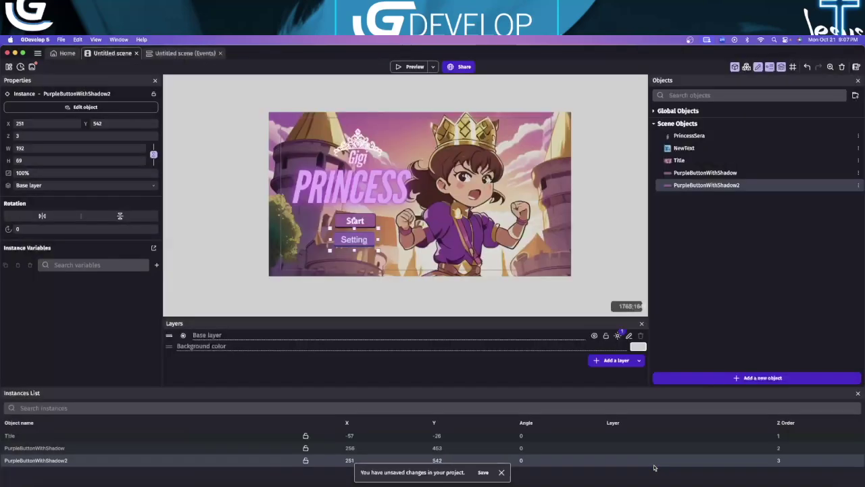
{"action": "left_click", "coordinate": [398, 265]}
{"action": "left_click", "coordinate": [365, 244]}
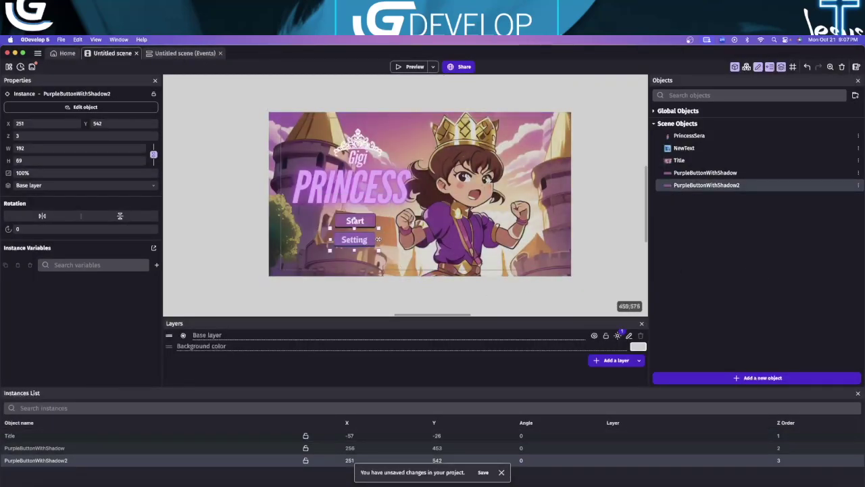
{"action": "left_click_drag", "start_coordinate": [379, 239], "coordinate": [380, 239]}
{"action": "left_click_drag", "start_coordinate": [330, 240], "coordinate": [329, 240]}
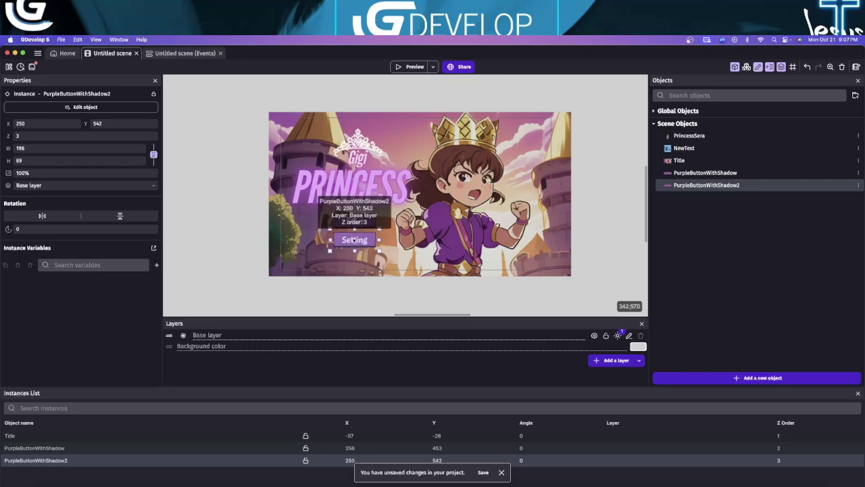
Duplicate it again, place the copy under Setting labelled Credits, and line it up
{"action": "right_click", "coordinate": [706, 184]}
{"action": "left_click", "coordinate": [728, 217]}
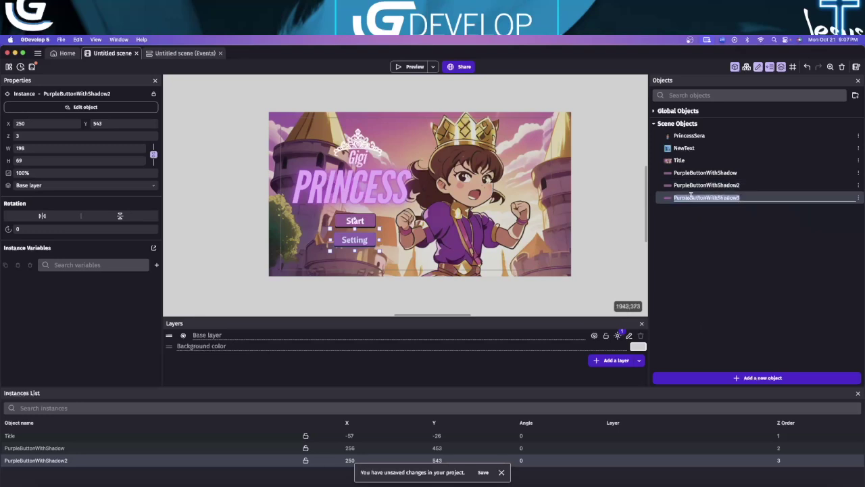
{"action": "key", "text": "Return"}
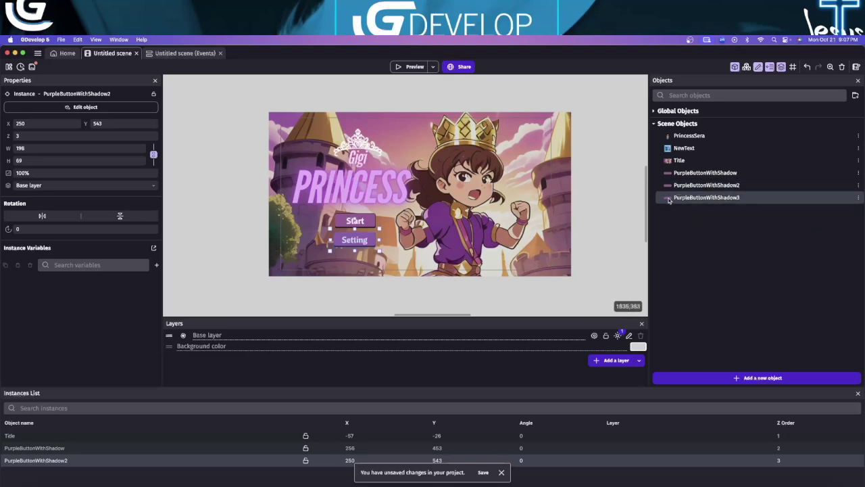
{"action": "left_click_drag", "start_coordinate": [670, 200], "coordinate": [333, 252]}
{"action": "double_click", "coordinate": [348, 258]}
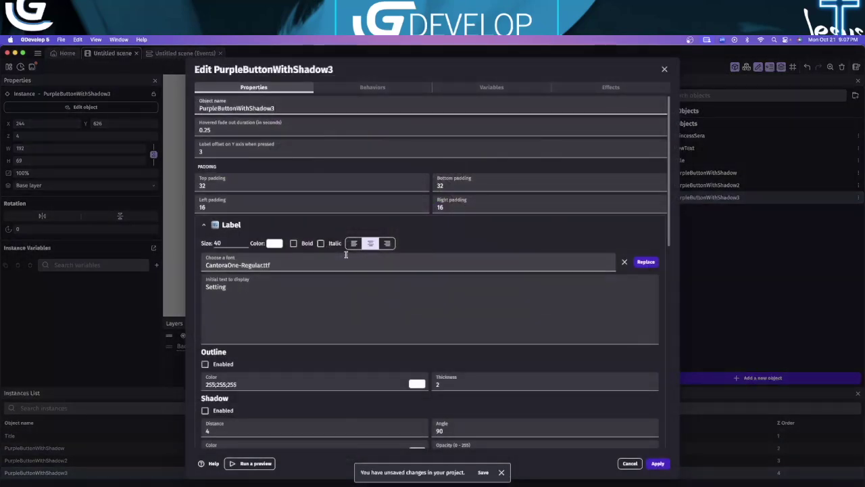
{"action": "left_click_drag", "start_coordinate": [271, 286], "coordinate": [199, 287]}
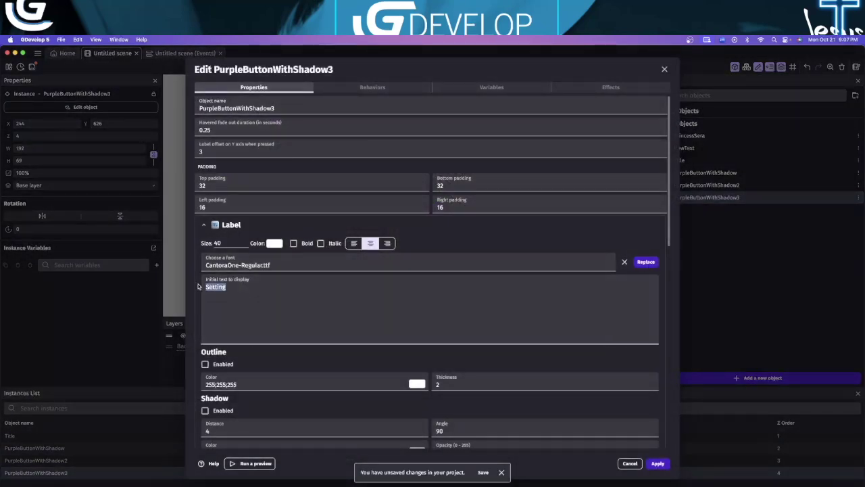
{"action": "type", "text": "Credits"}
{"action": "left_click", "coordinate": [658, 464]}
{"action": "left_click_drag", "start_coordinate": [355, 267], "coordinate": [357, 266]}
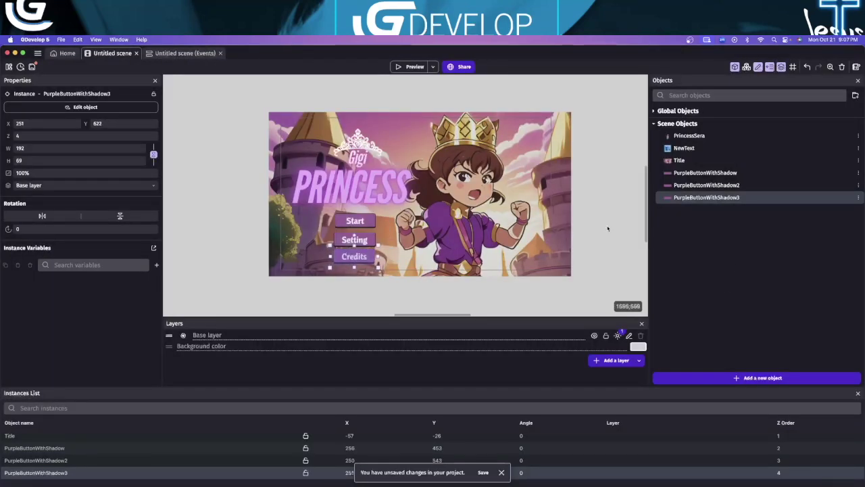
Add a new event with the At the beginning of the scene condition
{"action": "left_click", "coordinate": [185, 53]}
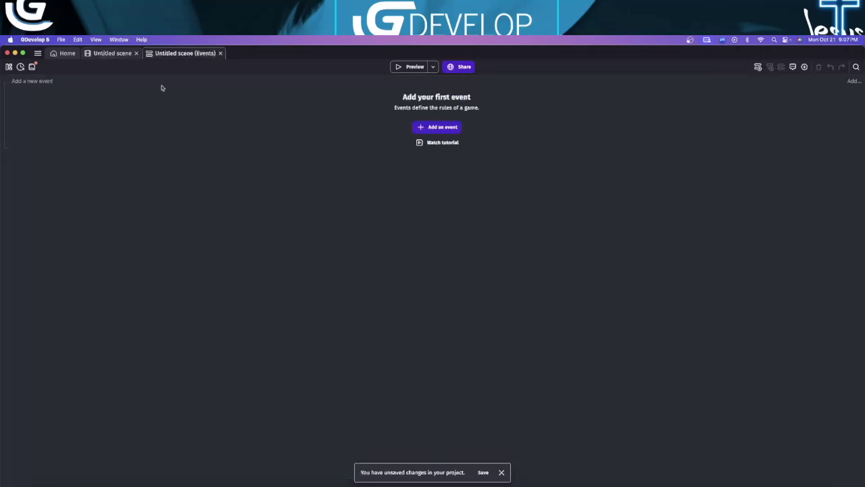
{"action": "left_click", "coordinate": [425, 127]}
{"action": "left_click", "coordinate": [30, 80]}
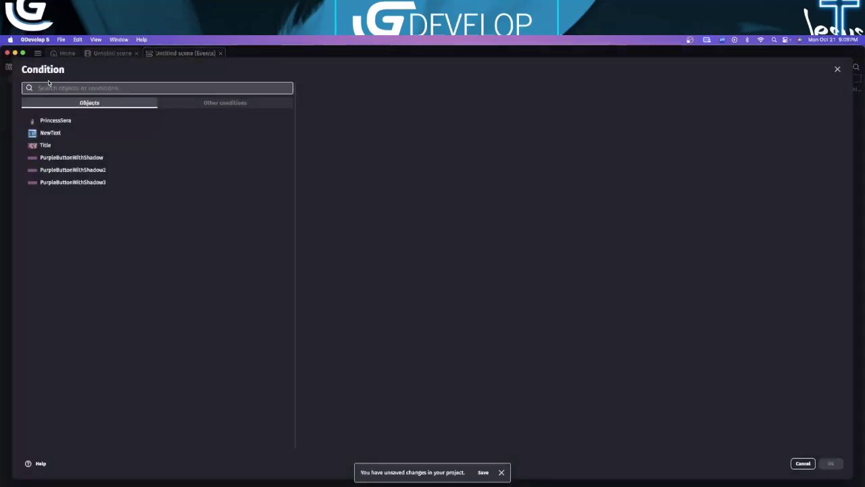
{"action": "type", "text": "beg"}
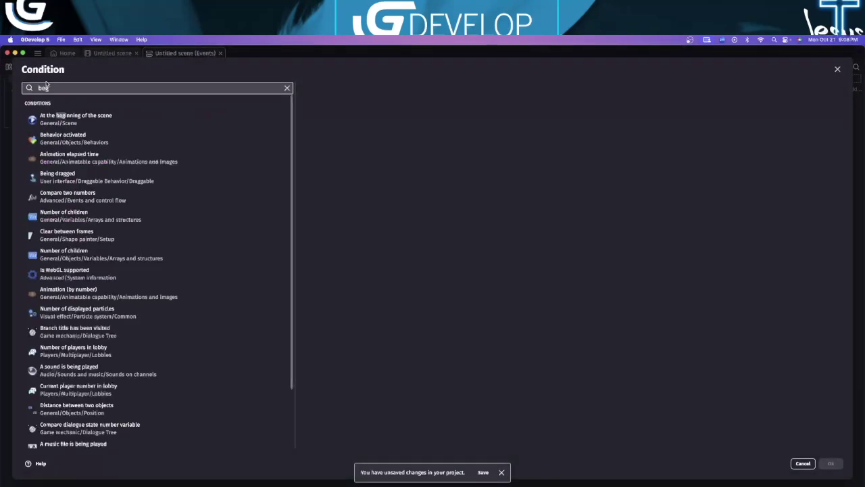
{"action": "left_click", "coordinate": [162, 122]}
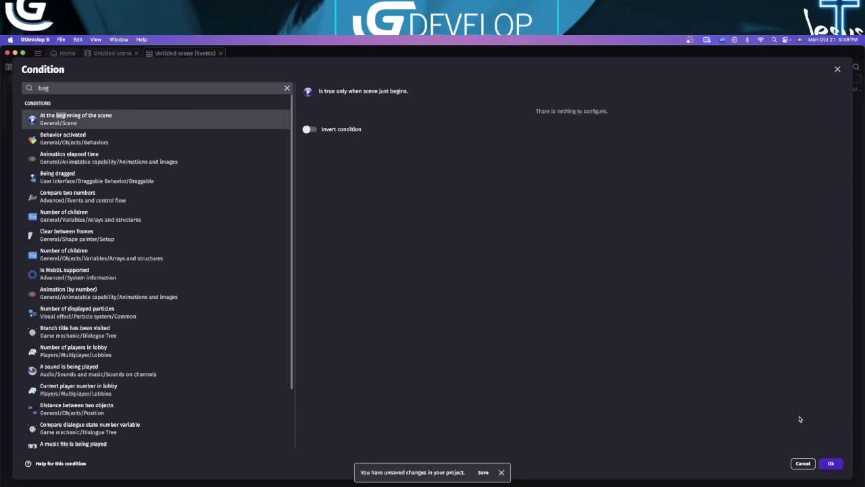
{"action": "left_click", "coordinate": [831, 463]}
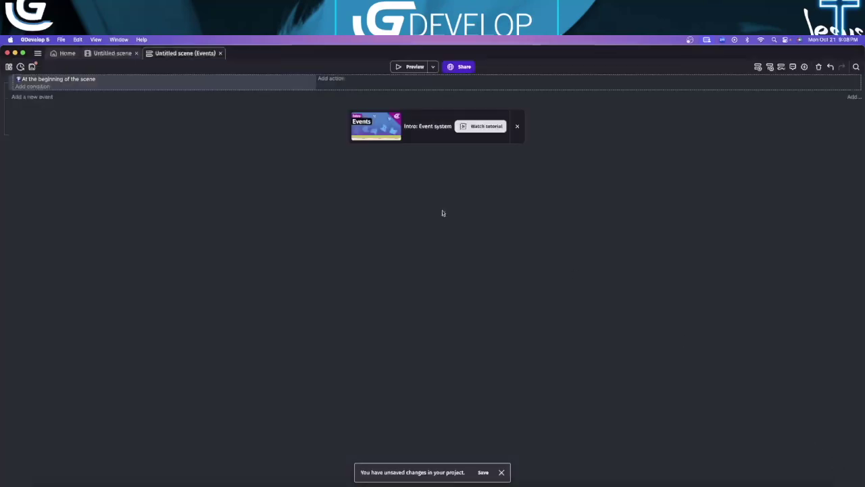
Give the event a Play a sound action using Pixel Battle.mp3
{"action": "left_click", "coordinate": [334, 80]}
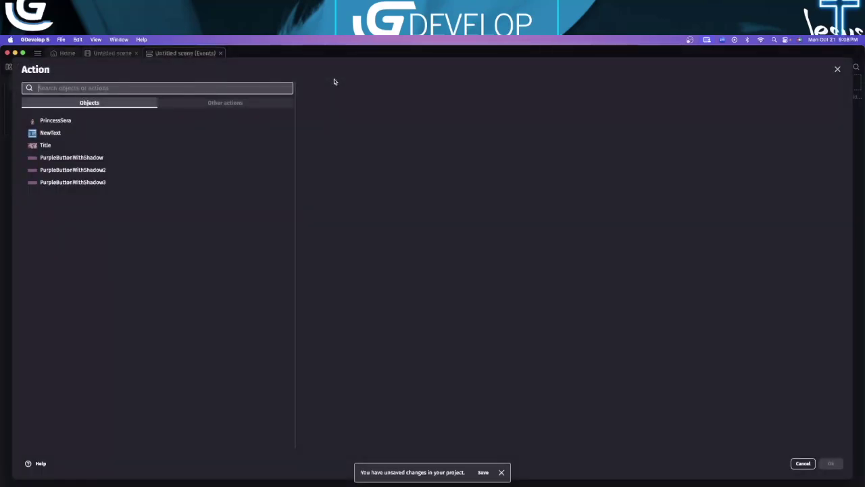
{"action": "type", "text": "sound"}
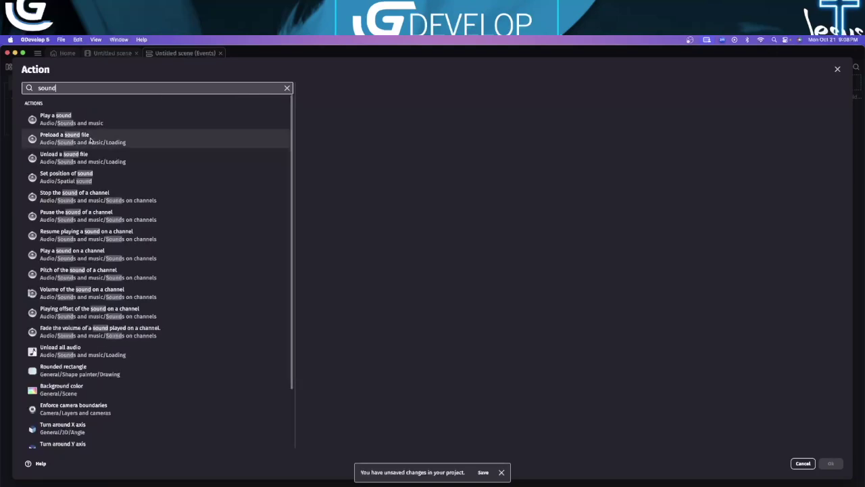
{"action": "left_click", "coordinate": [80, 120]}
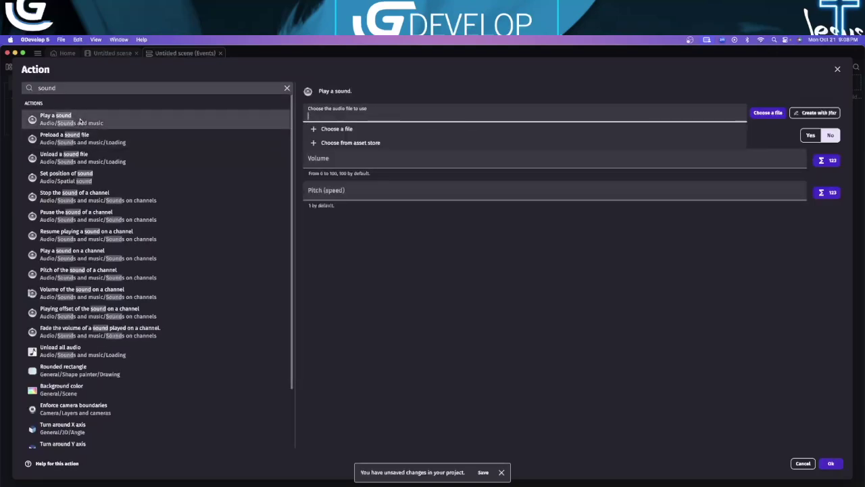
{"action": "left_click", "coordinate": [361, 133]}
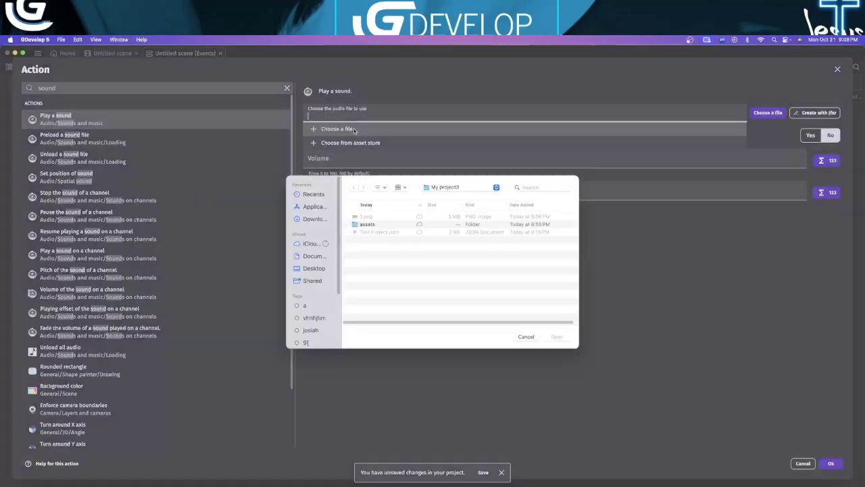
{"action": "double_click", "coordinate": [405, 249]}
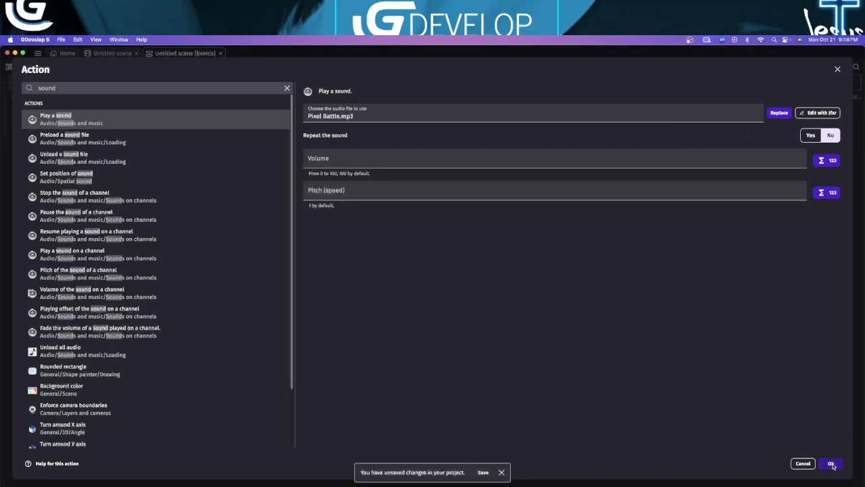
{"action": "left_click", "coordinate": [831, 464]}
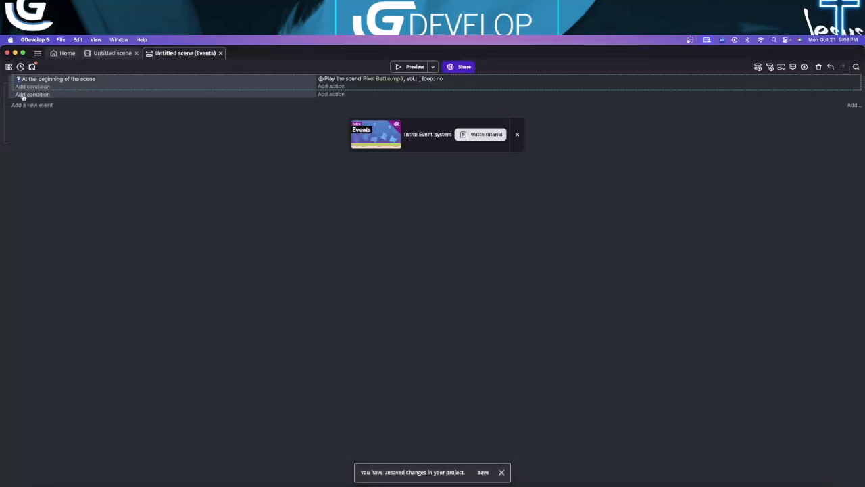
Cancel the unfinished PurpleButtonWithShadow condition on the second event
{"action": "left_click", "coordinate": [26, 95]}
{"action": "left_click", "coordinate": [58, 158]}
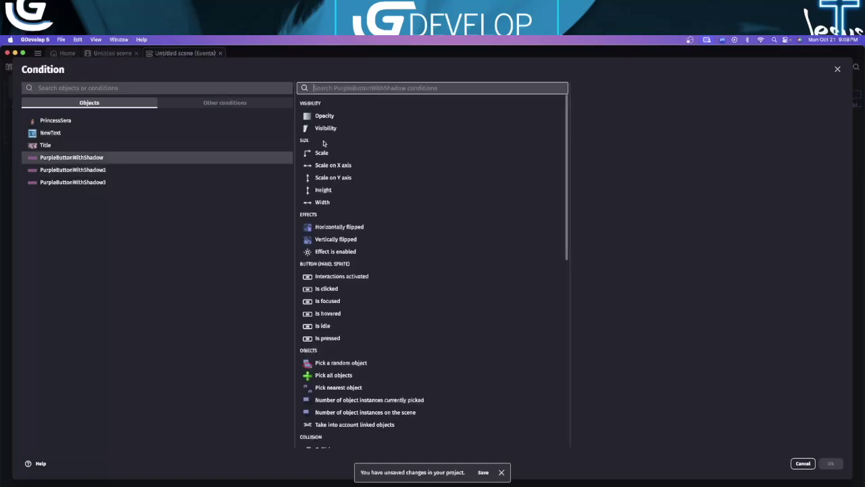
{"action": "left_click", "coordinate": [803, 463]}
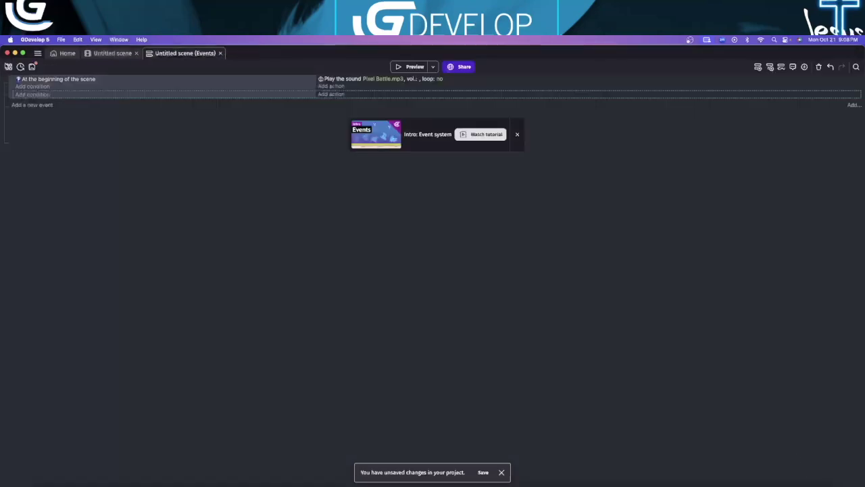
Rename Untitled scene to Menu and add a new scene named Level 1
{"action": "left_click", "coordinate": [8, 67]}
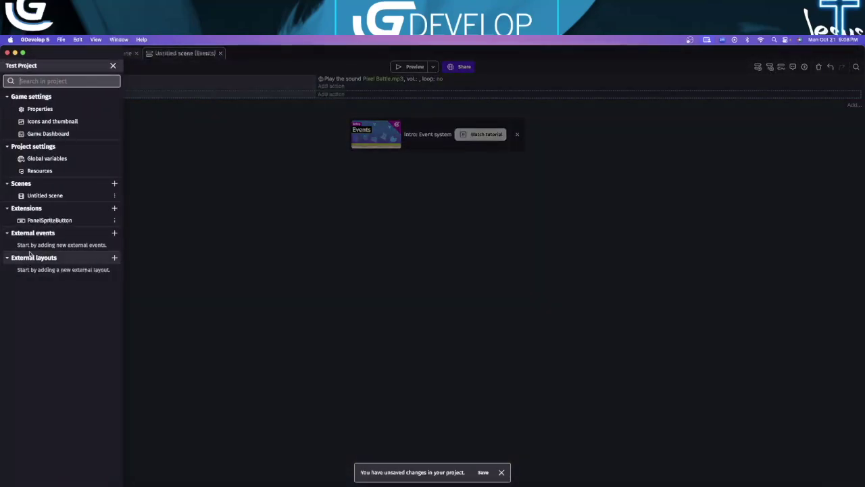
{"action": "left_click", "coordinate": [115, 195]}
{"action": "left_click", "coordinate": [144, 230]}
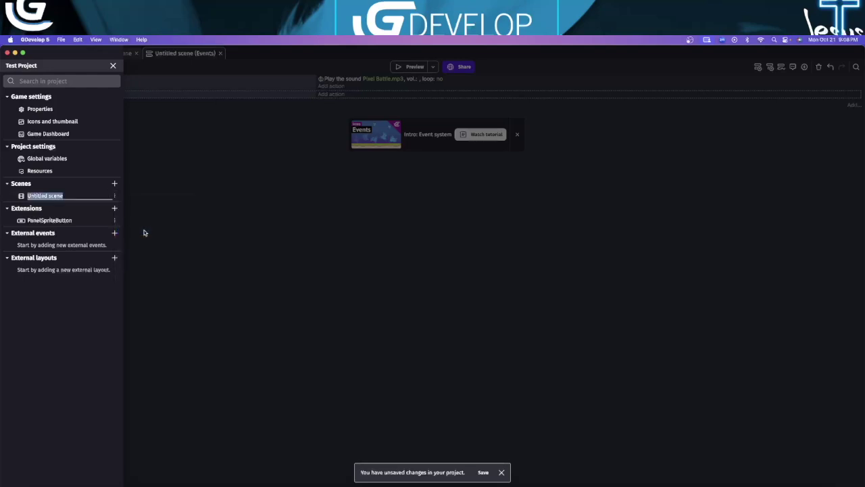
{"action": "type", "text": "Menu"}
{"action": "left_click", "coordinate": [114, 183]}
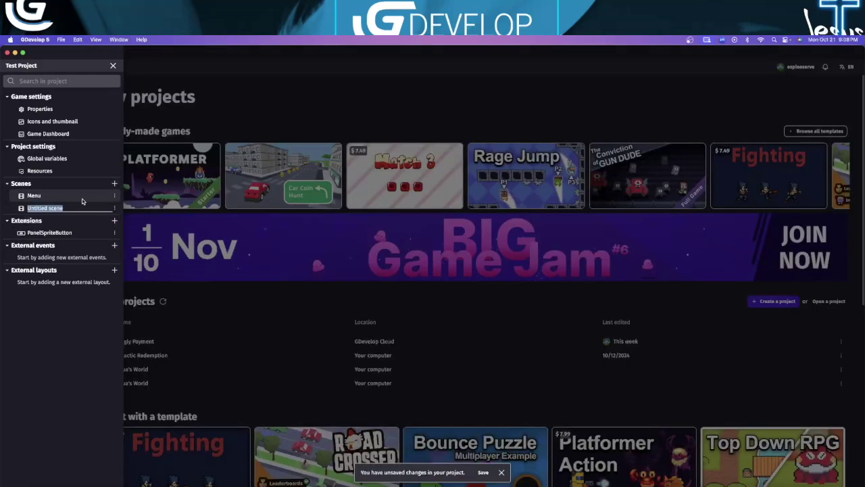
{"action": "type", "text": "Level 1"}
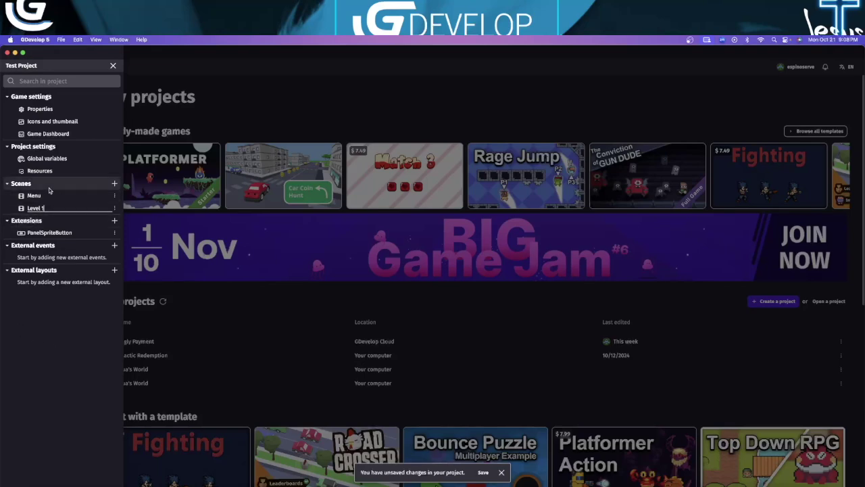
{"action": "left_click", "coordinate": [37, 195]}
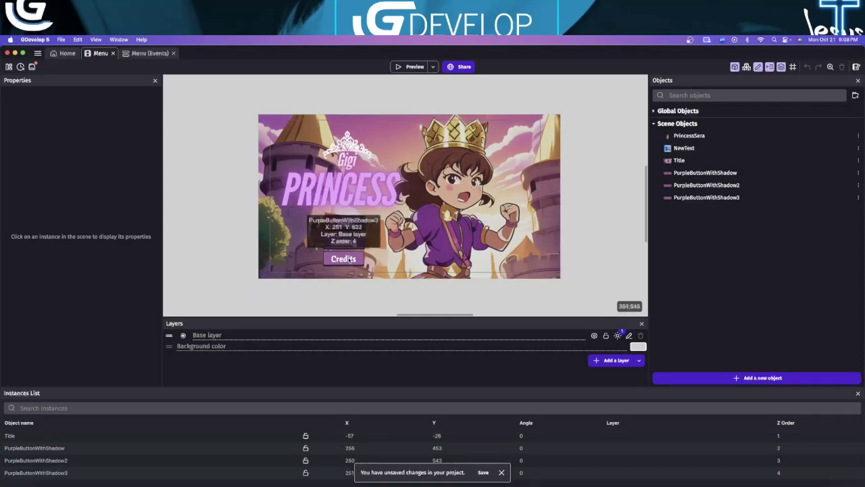
Set the X position of both the Setting and Credits buttons to 253
{"action": "left_click", "coordinate": [346, 228]}
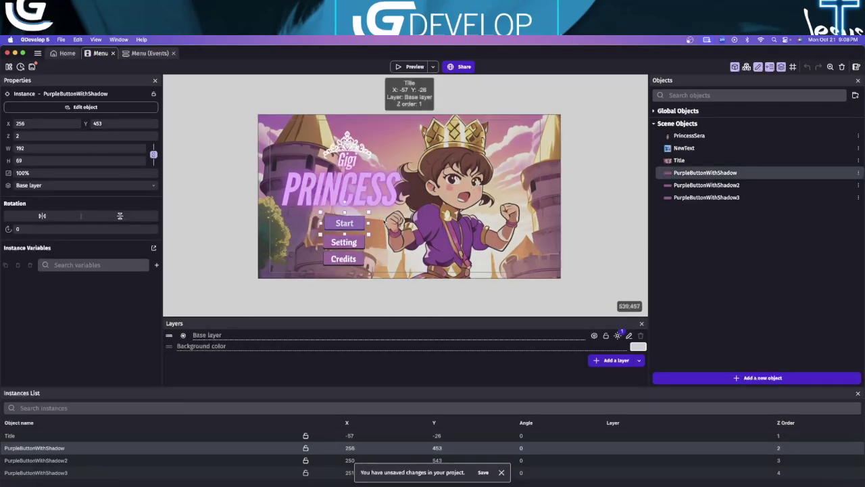
{"action": "left_click", "coordinate": [332, 241]}
{"action": "left_click", "coordinate": [41, 123]}
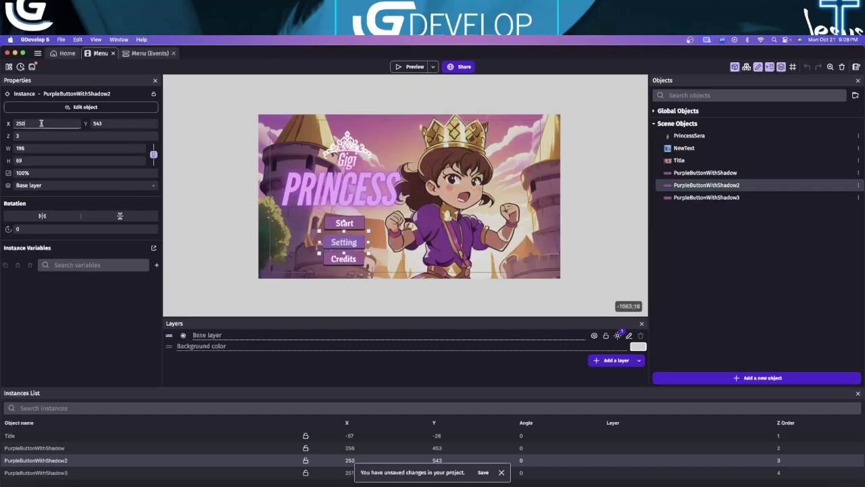
{"action": "type", "text": "3"}
{"action": "left_click", "coordinate": [344, 259]}
{"action": "left_click", "coordinate": [24, 123]}
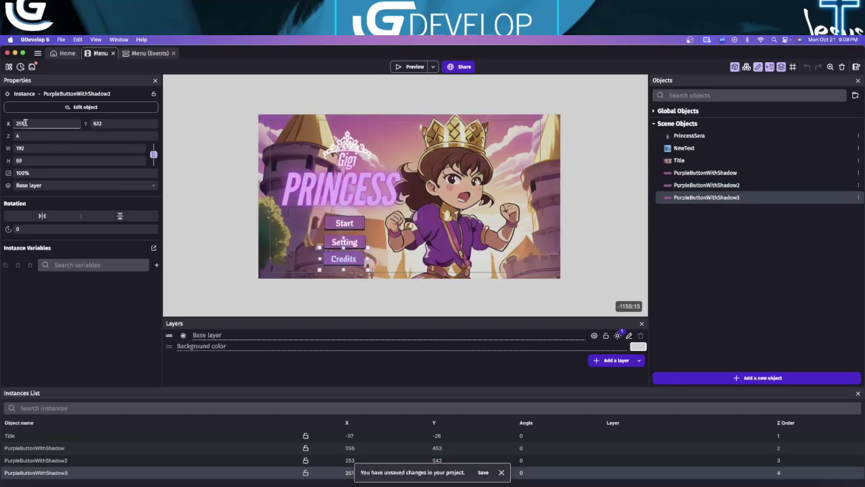
{"action": "key", "text": "BackSpace"}
{"action": "type", "text": "3"}
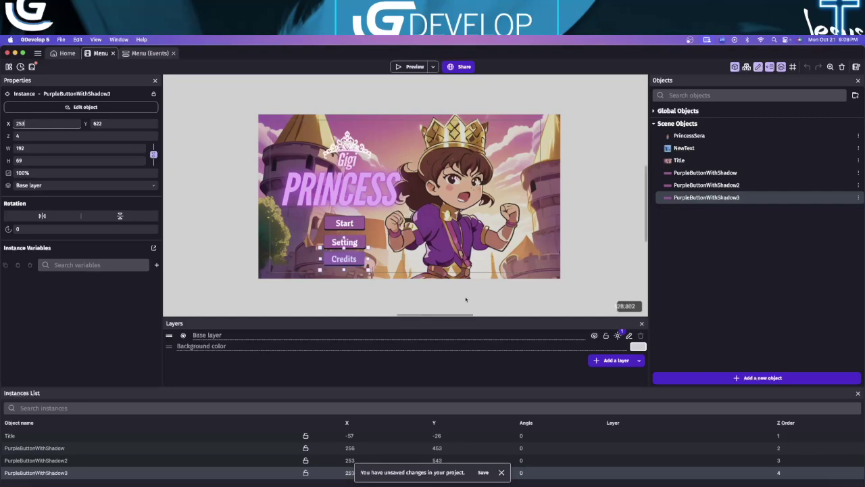
Add a PurpleButtonWithShadow Is clicked condition to the second event in Menu
{"action": "left_click", "coordinate": [144, 53]}
{"action": "left_click", "coordinate": [27, 95]}
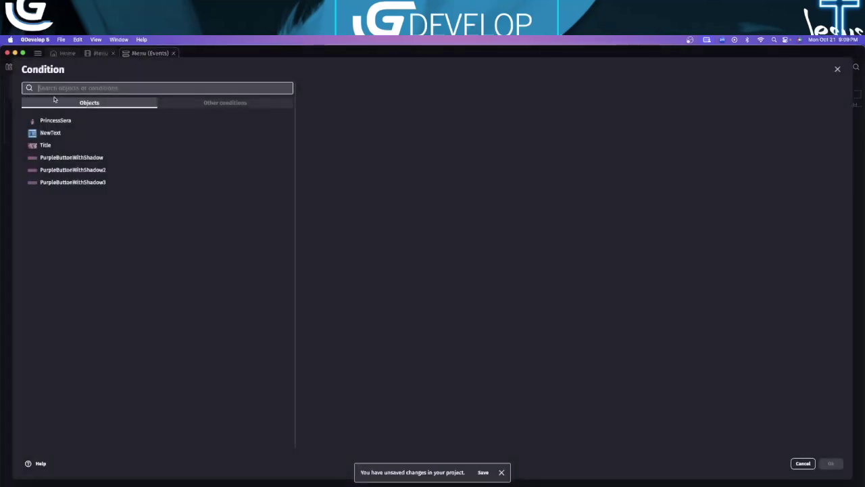
{"action": "left_click", "coordinate": [57, 158]}
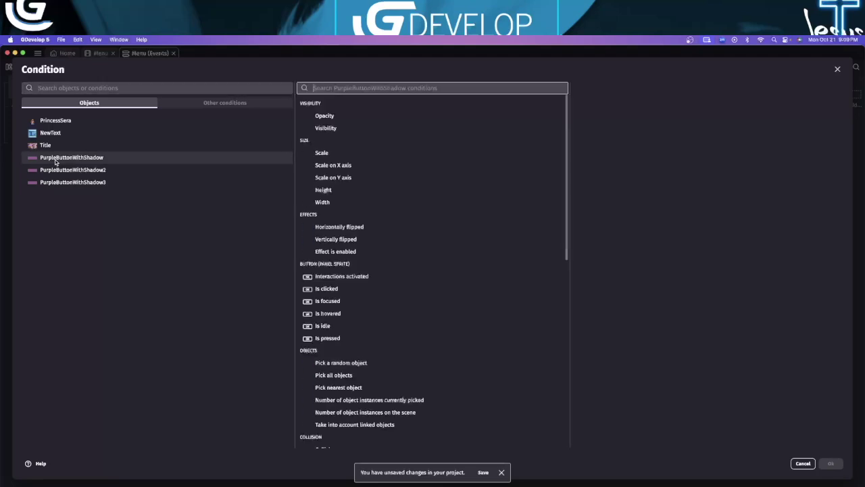
{"action": "left_click", "coordinate": [327, 289]}
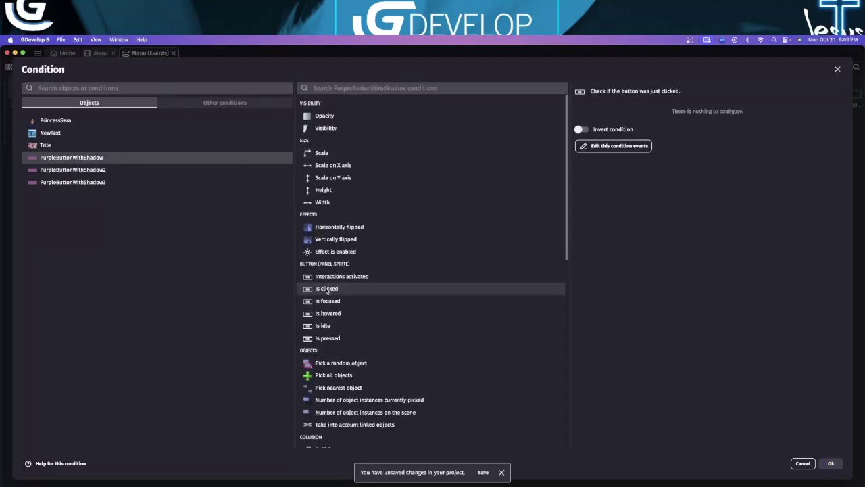
{"action": "left_click", "coordinate": [832, 464]}
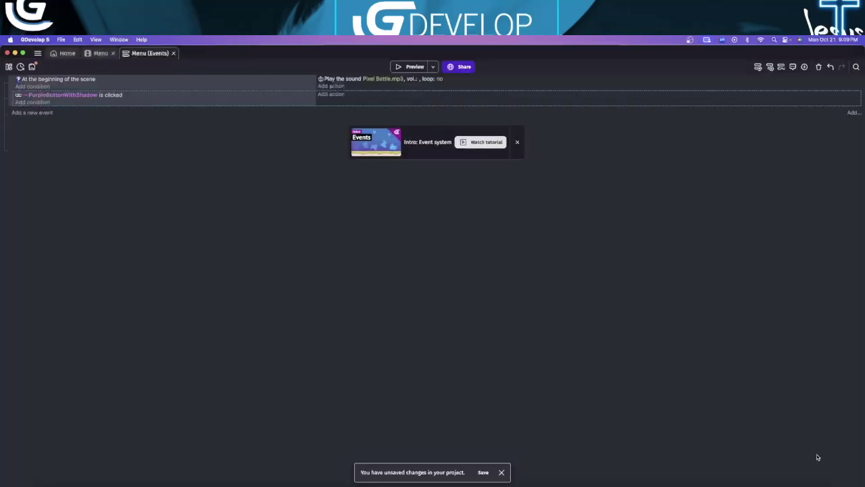
Give that event a Change the scene action targeting Level 1
{"action": "left_click", "coordinate": [332, 94]}
{"action": "type", "text": "scene"}
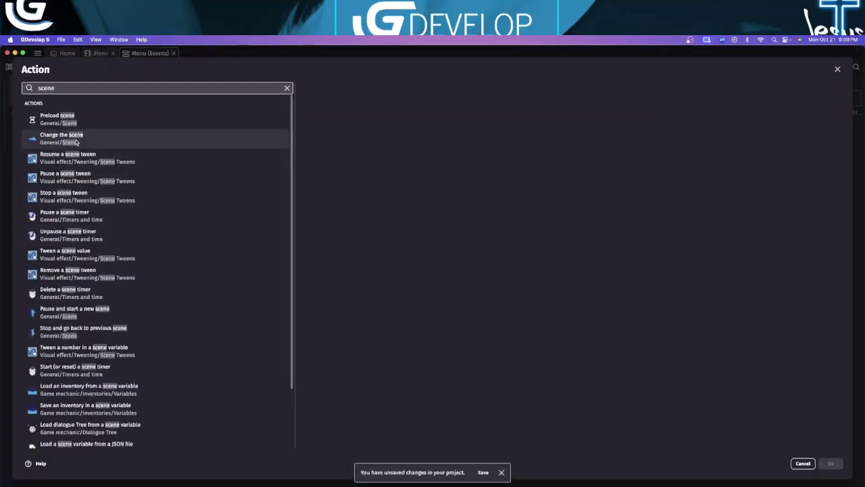
{"action": "left_click", "coordinate": [84, 138]}
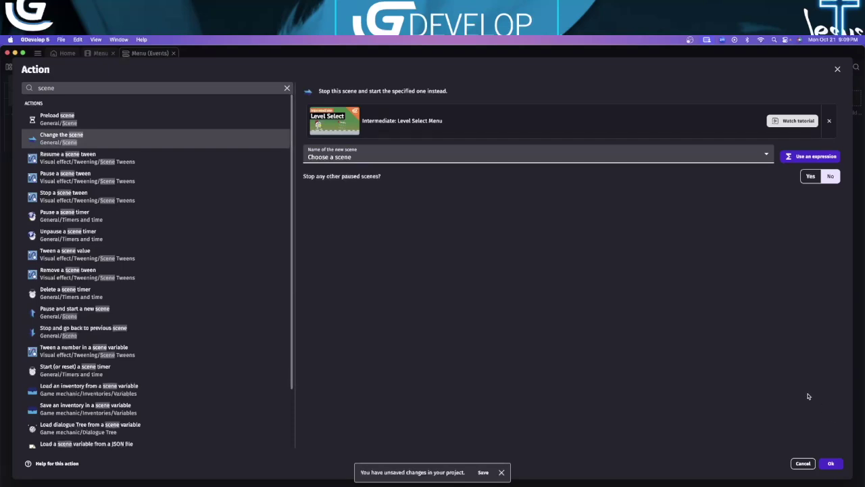
{"action": "left_click", "coordinate": [454, 158]}
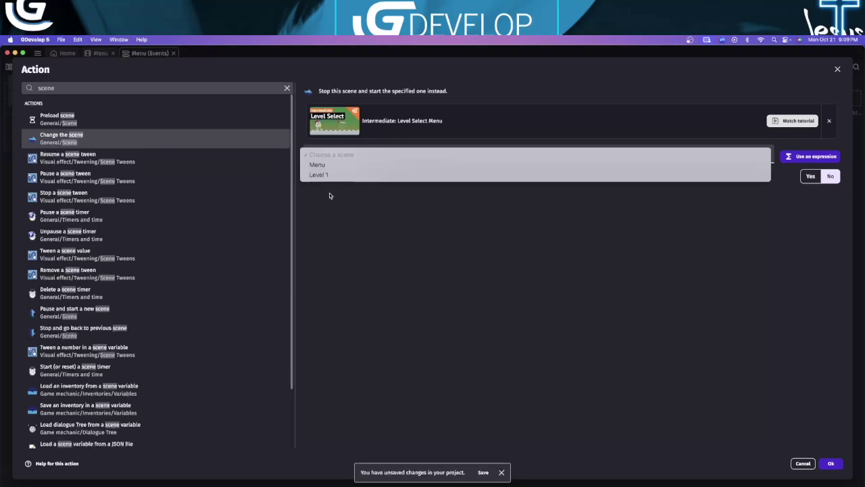
{"action": "left_click", "coordinate": [346, 176]}
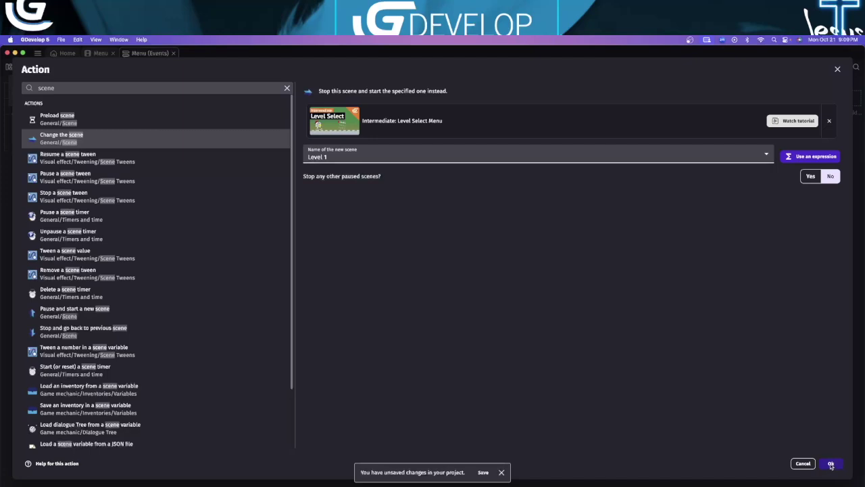
{"action": "left_click", "coordinate": [831, 464]}
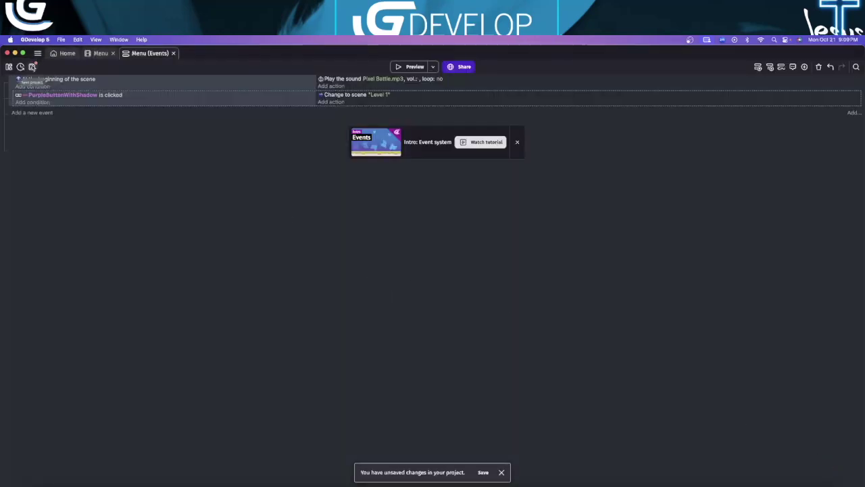
Save with Cmd+S, then preview the Gigi Princess title screen fullscreen
{"action": "key", "text": "super+s"}
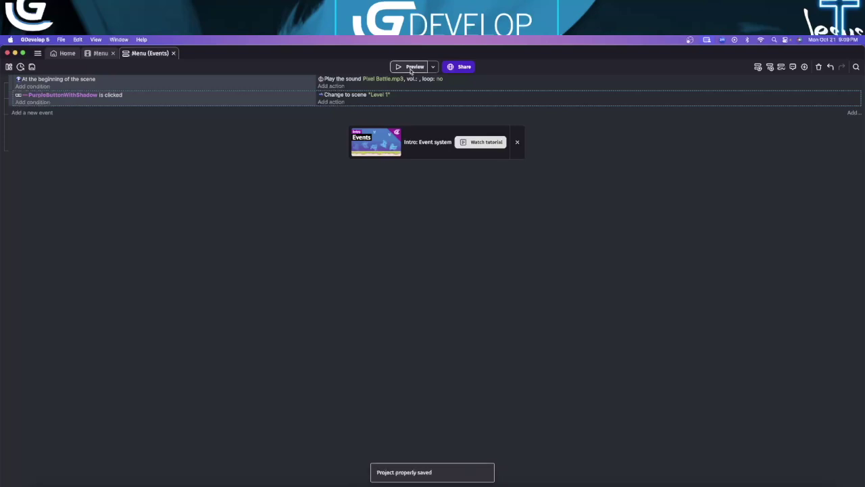
{"action": "left_click", "coordinate": [411, 67]}
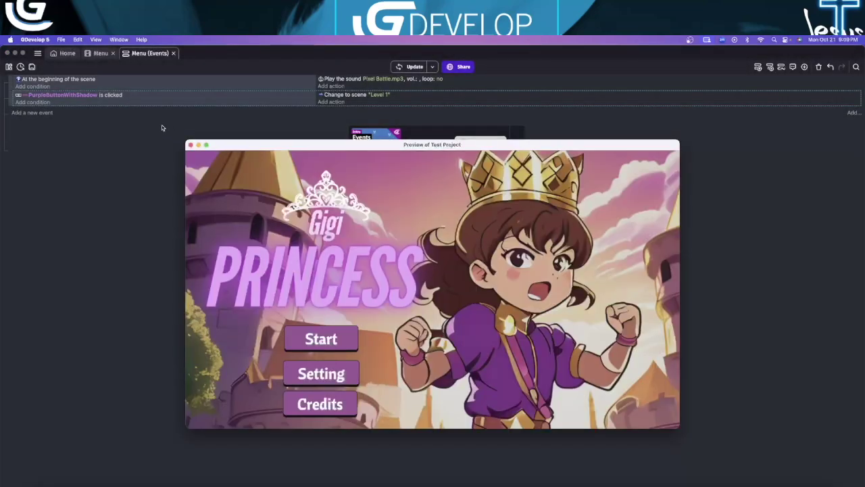
{"action": "left_click", "coordinate": [206, 145]}
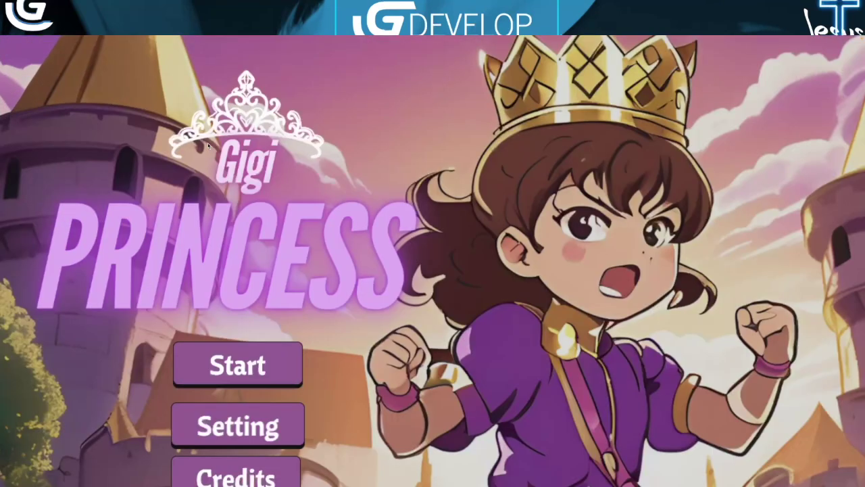